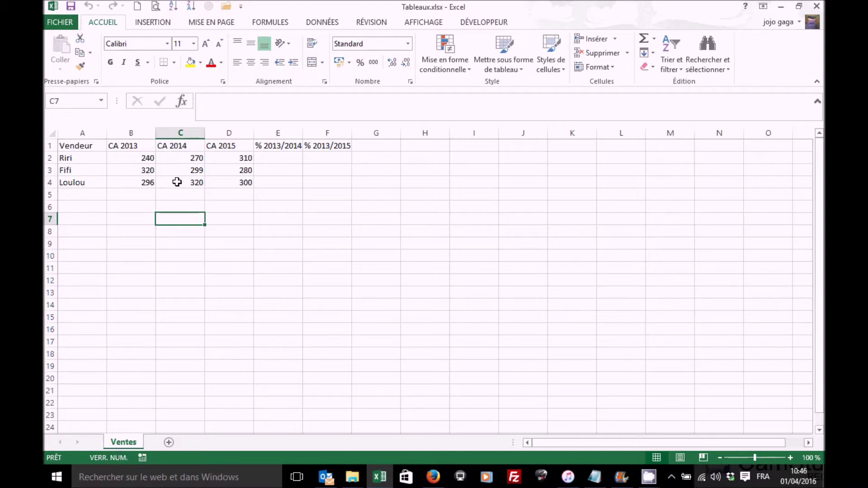
- Format the range A1:F4 as a table with headers, using the orange medium style with banded rows
left_click(177, 182)
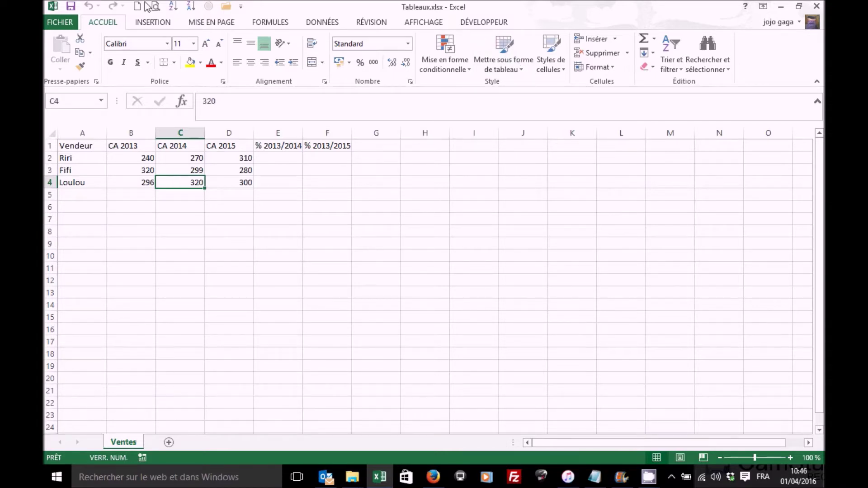
left_click(509, 64)
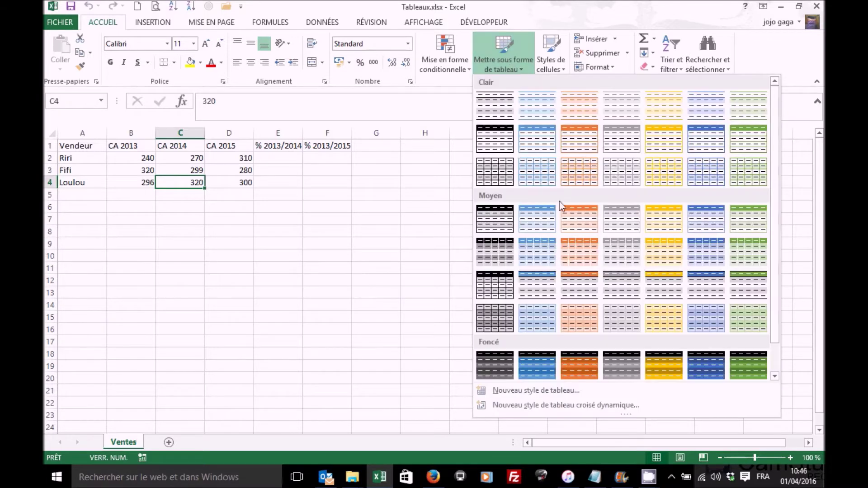
left_click(584, 255)
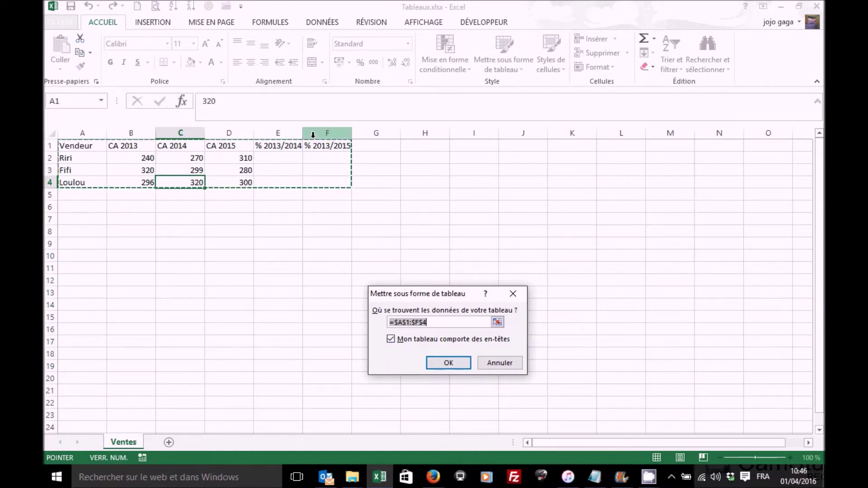
left_click(448, 362)
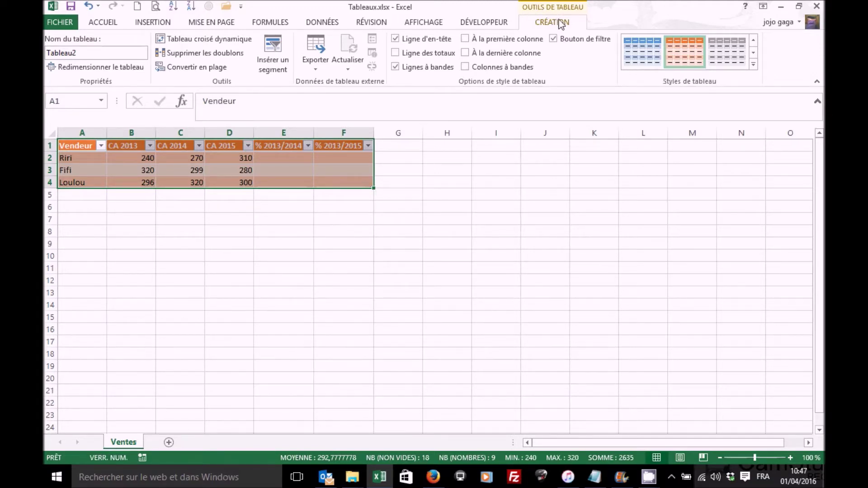
- Name the table TblVente and switch it to the medium style with a blue header and grey banded rows
left_click(113, 54)
type("TblVente")
left_click(190, 172)
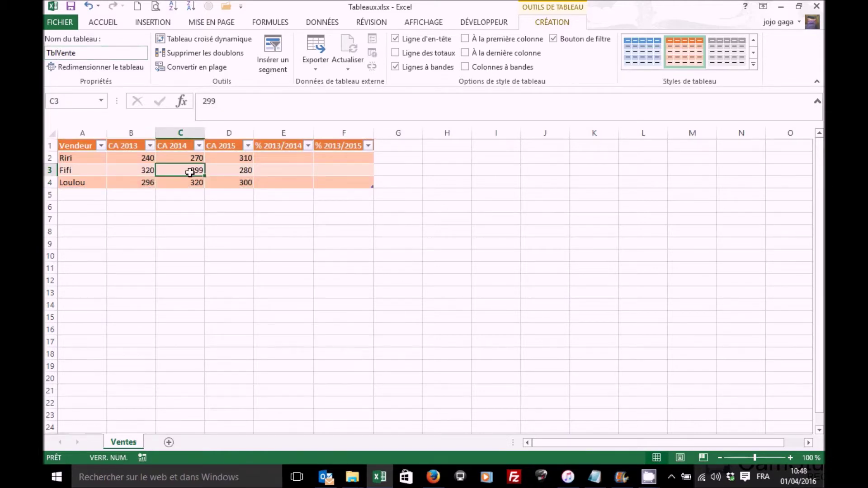
left_click(753, 65)
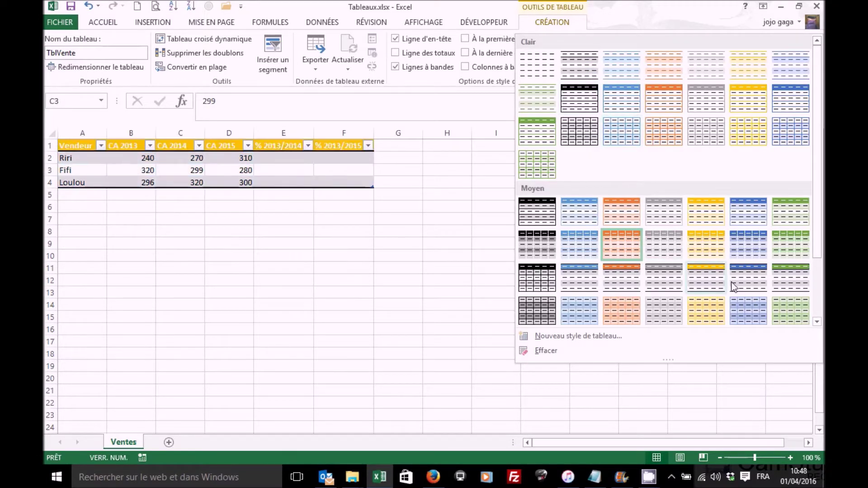
key("Escape")
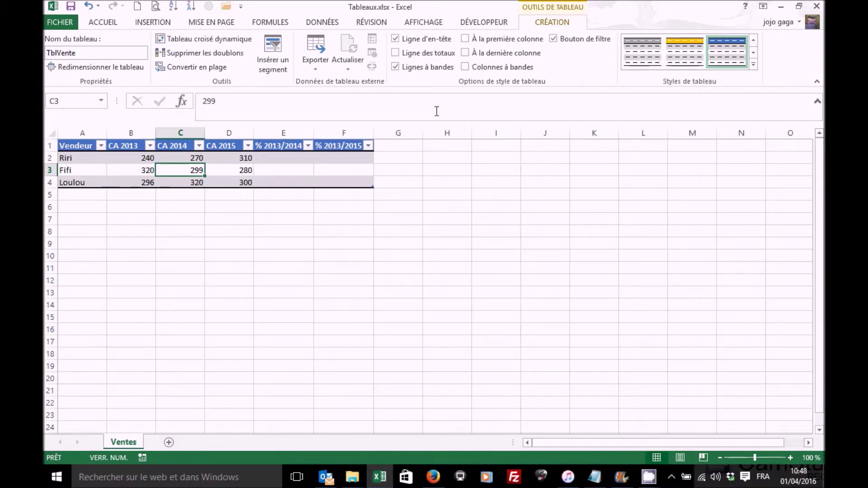
- Try the banded rows, total row, header row and banded columns options on the table, restoring each one
left_click(395, 67)
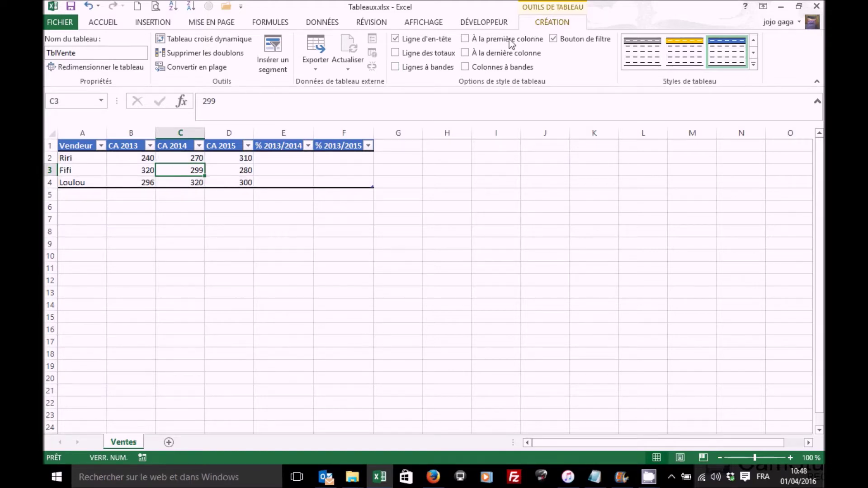
left_click(396, 66)
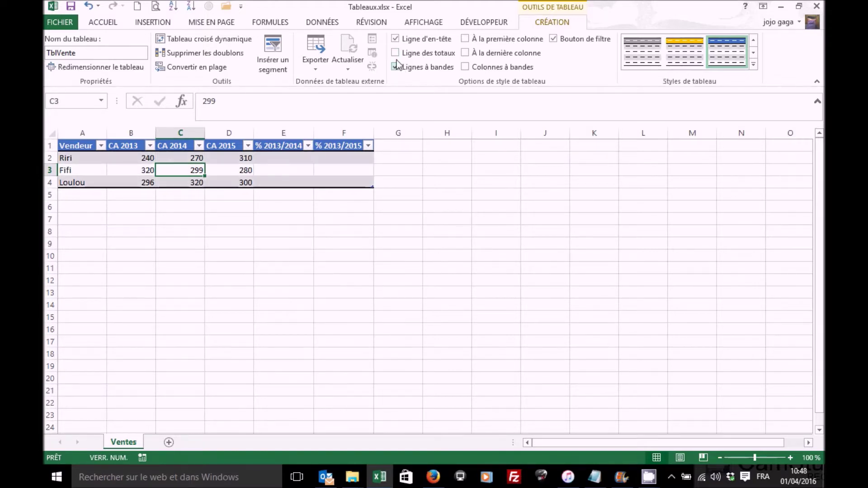
left_click(395, 53)
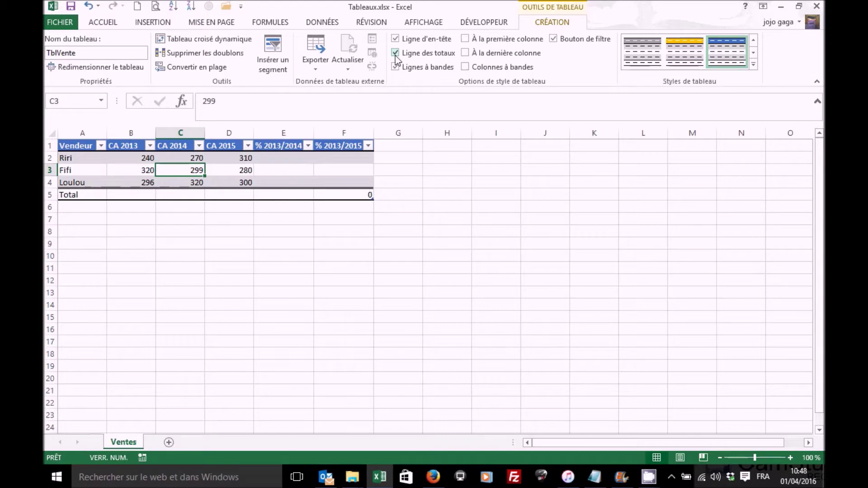
left_click(396, 53)
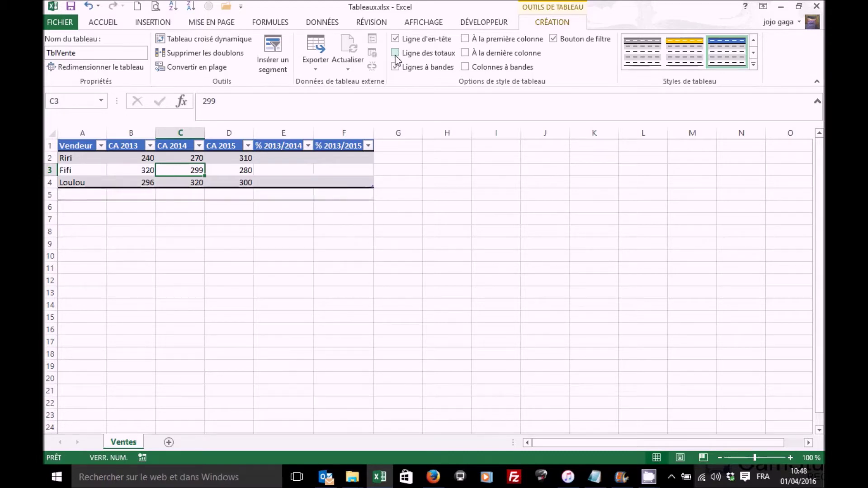
left_click(396, 41)
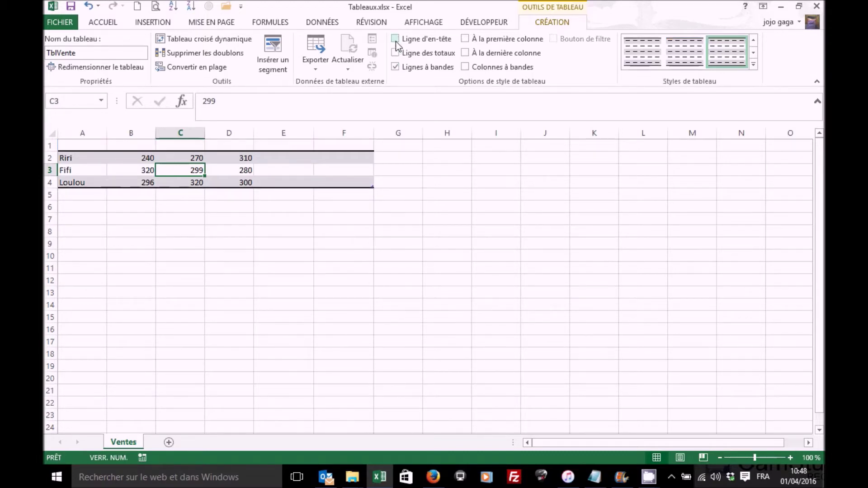
left_click(395, 40)
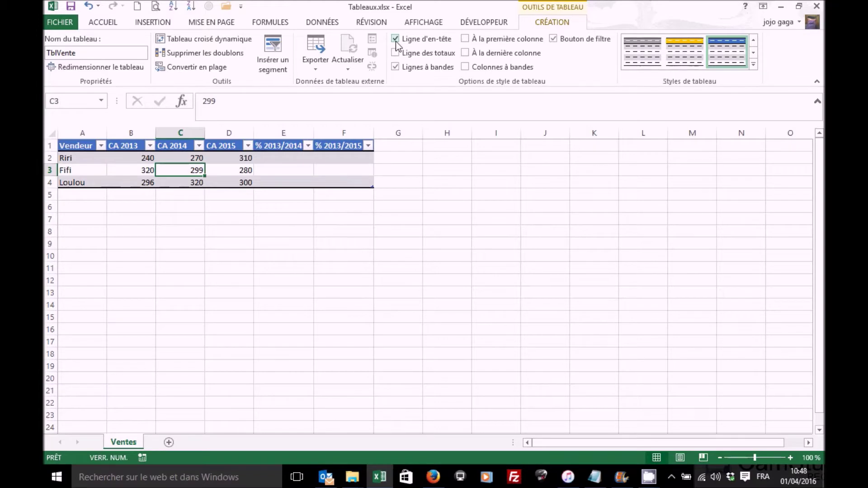
left_click(466, 68)
left_click(465, 68)
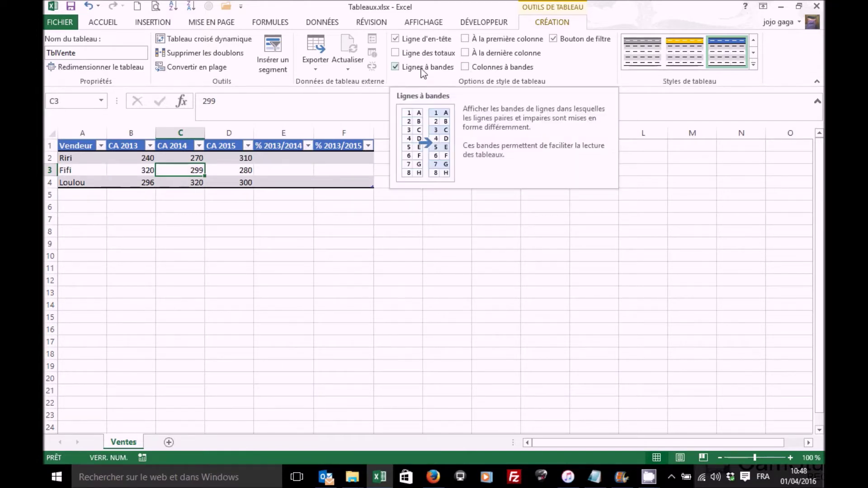
- Show the table's total row and sum the CA 2013 column there, extending the sum to CA 2014 and CA 2015
left_click(395, 53)
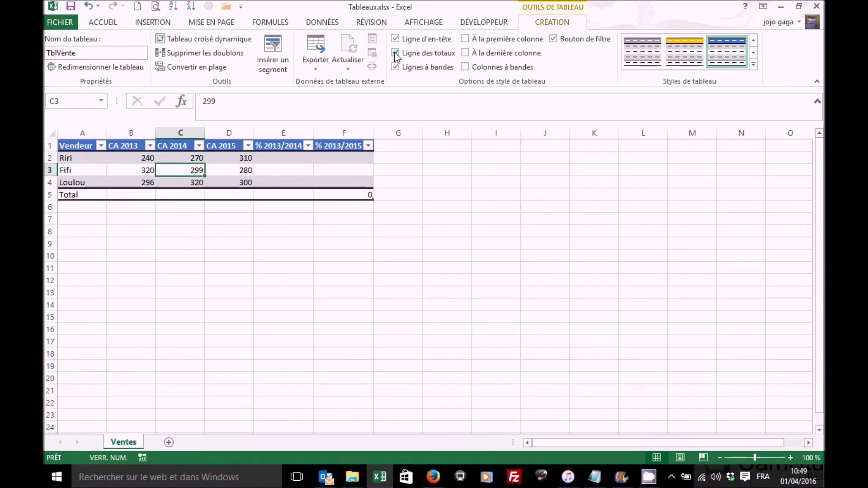
left_click(144, 194)
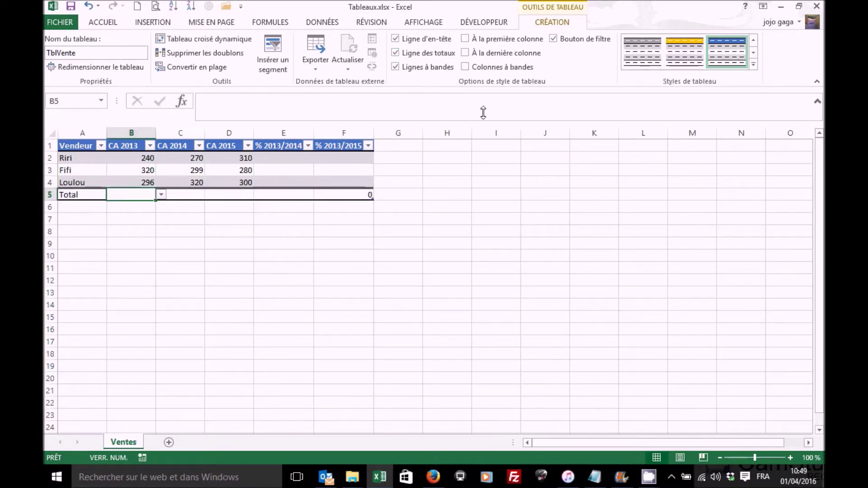
left_click(104, 23)
left_click(645, 41)
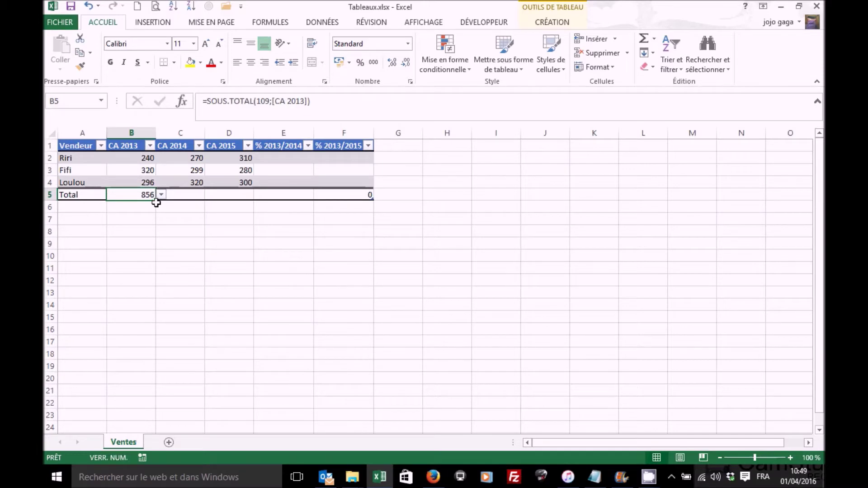
left_click_drag(156, 202, 239, 199)
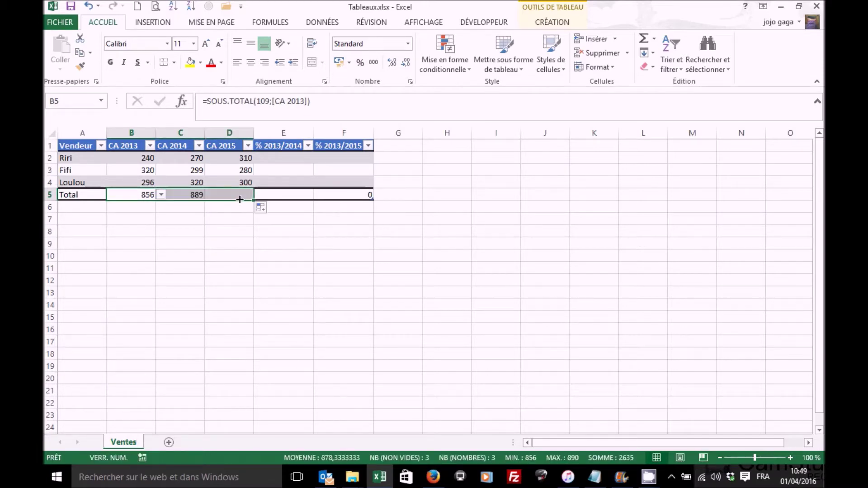
- Examine the formulas behind the CA 2015, CA 2014 and CA 2013 totals
left_click(238, 196)
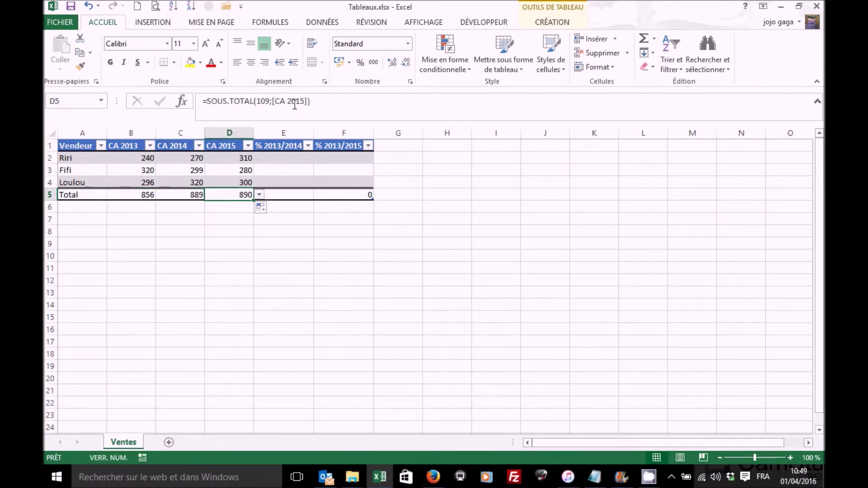
left_click(184, 198)
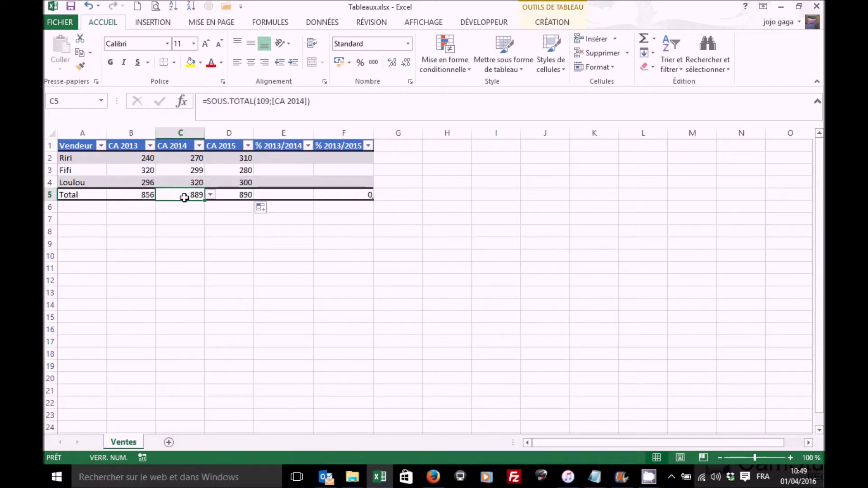
left_click(139, 196)
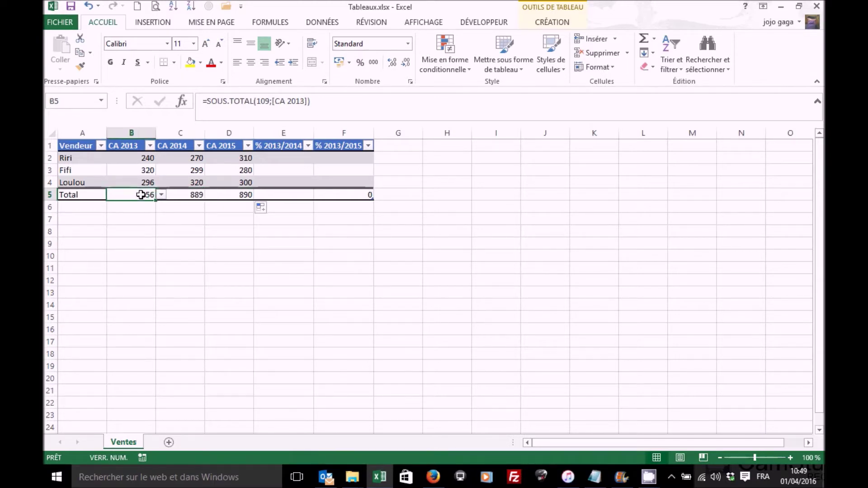
- Look up the SOUS.TOTAL function numbers in the help from the CA 2013 total's arguments, and recheck the CA 2013 and CA 2014 formulas
left_click(241, 101)
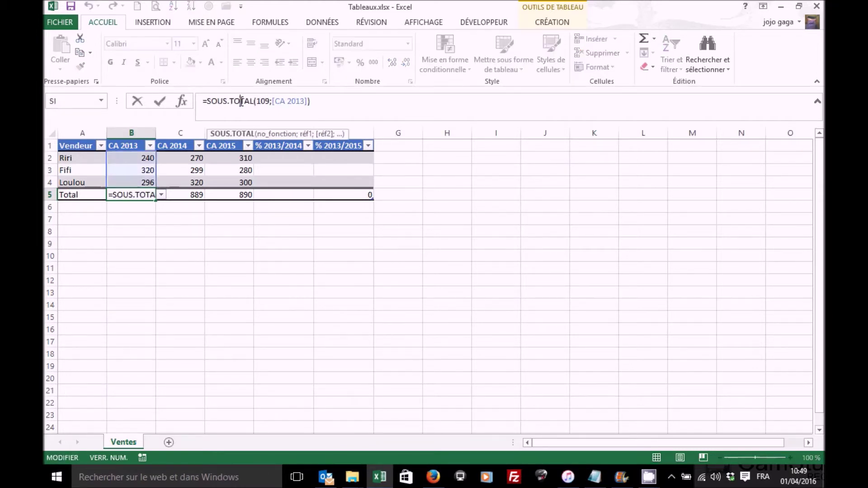
left_click(183, 101)
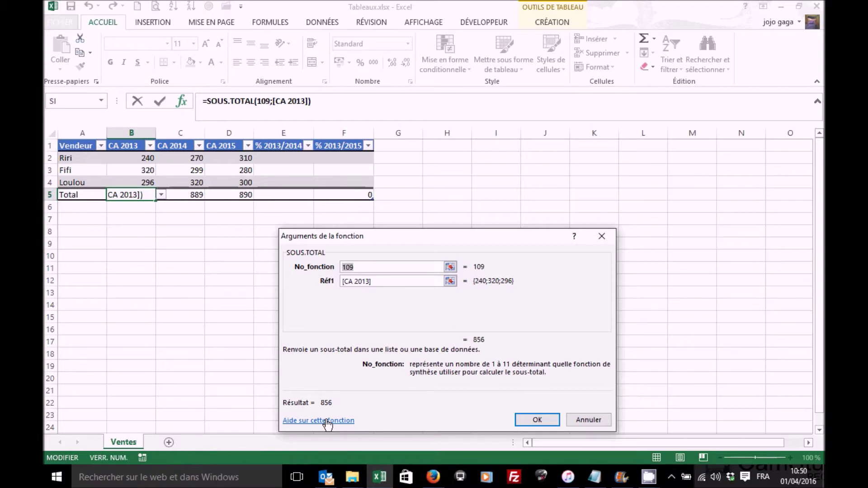
left_click(328, 420)
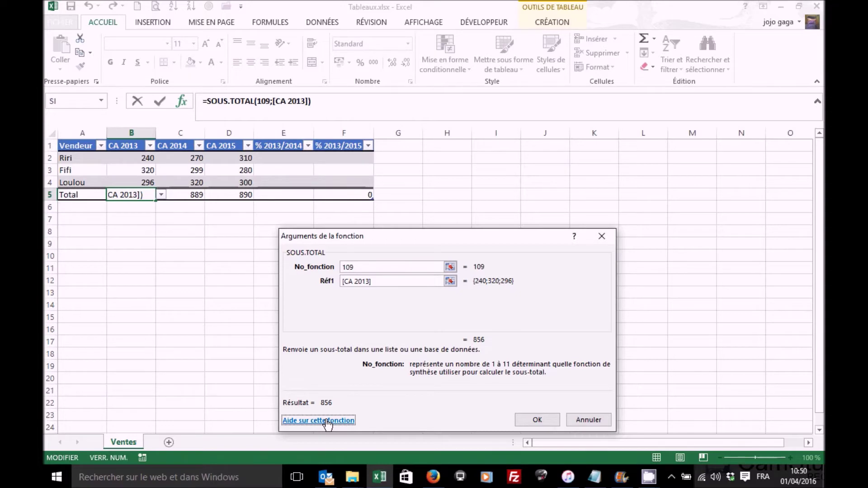
left_click(327, 423)
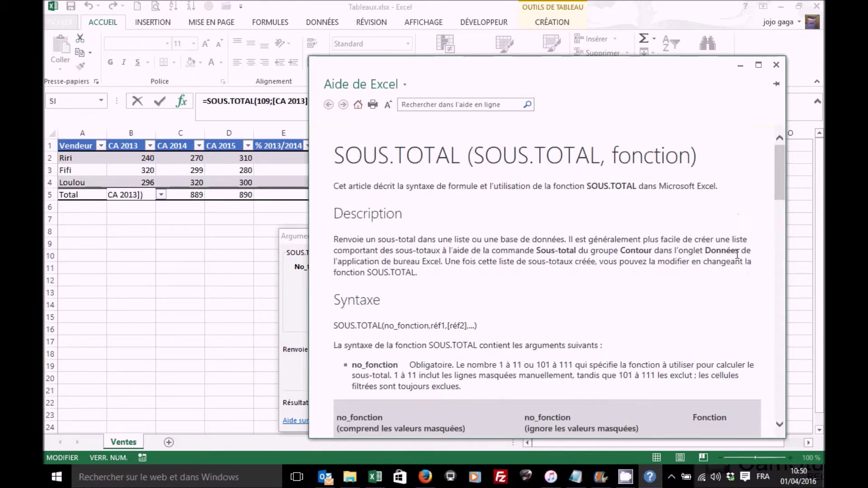
left_click_drag(778, 166, 781, 213)
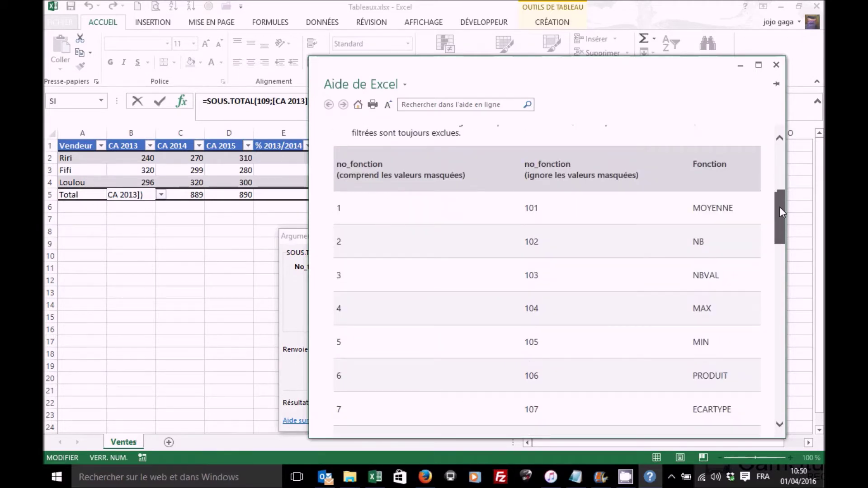
scroll(782, 212, "down", 3)
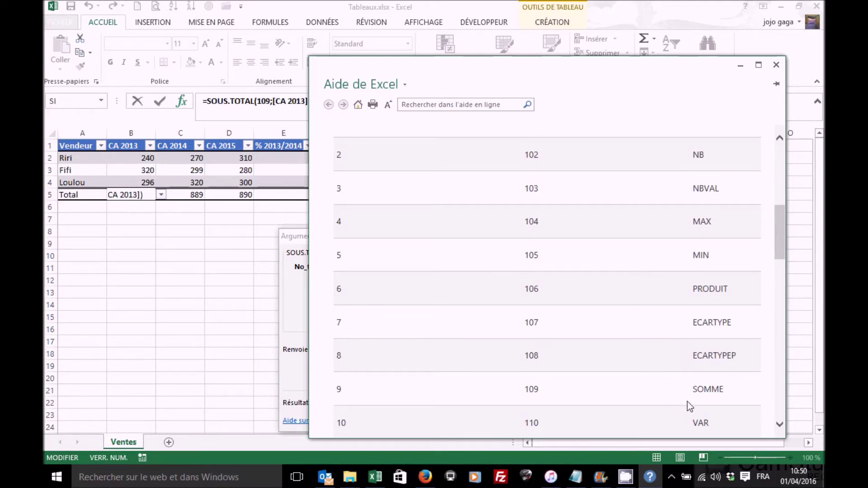
mouse_move(780, 243)
left_mouse_down()
mouse_move(783, 261)
mouse_move(781, 227)
left_mouse_up()
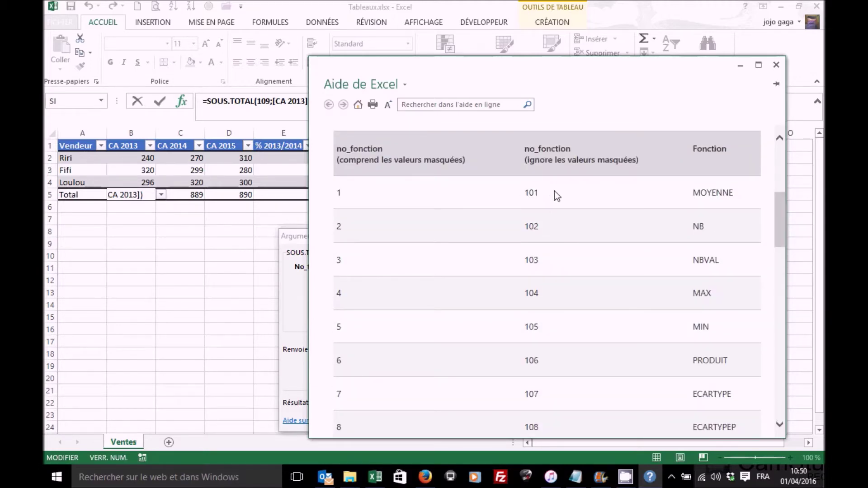
left_click_drag(779, 204, 780, 236)
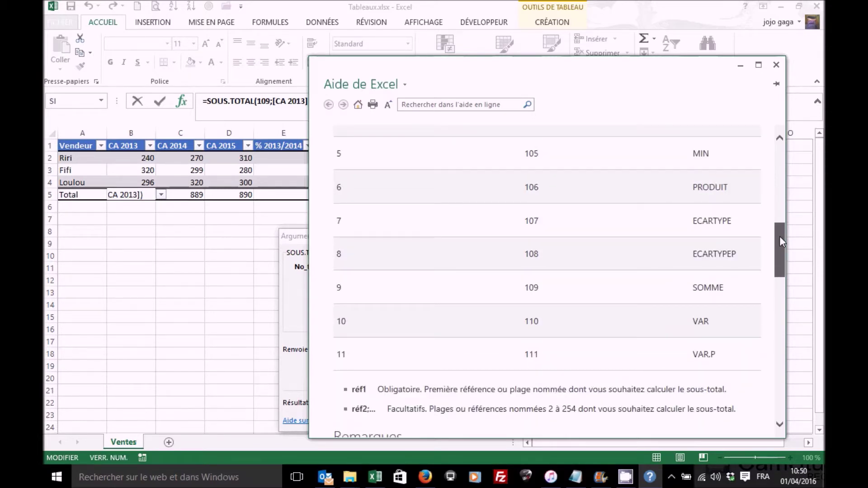
left_click_drag(780, 236, 780, 194)
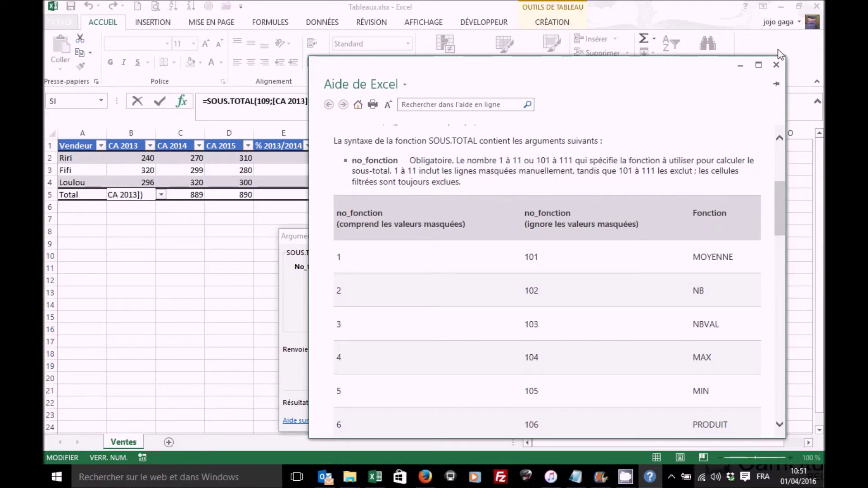
left_click(776, 64)
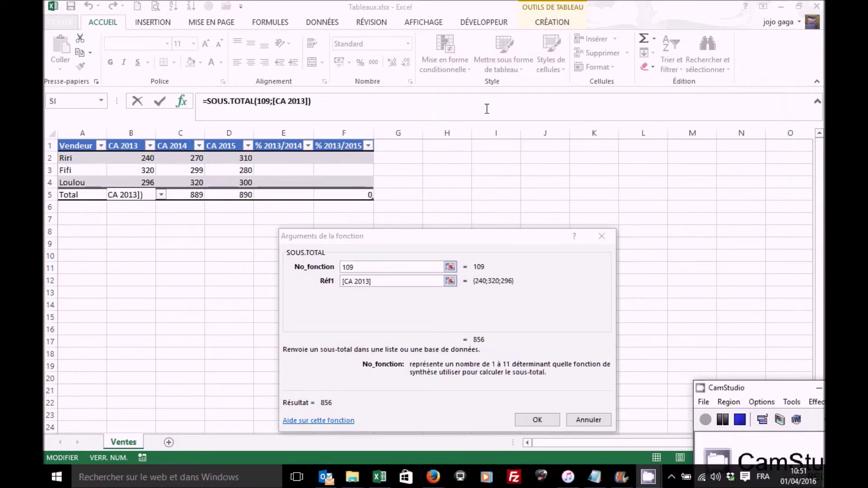
left_click(586, 421)
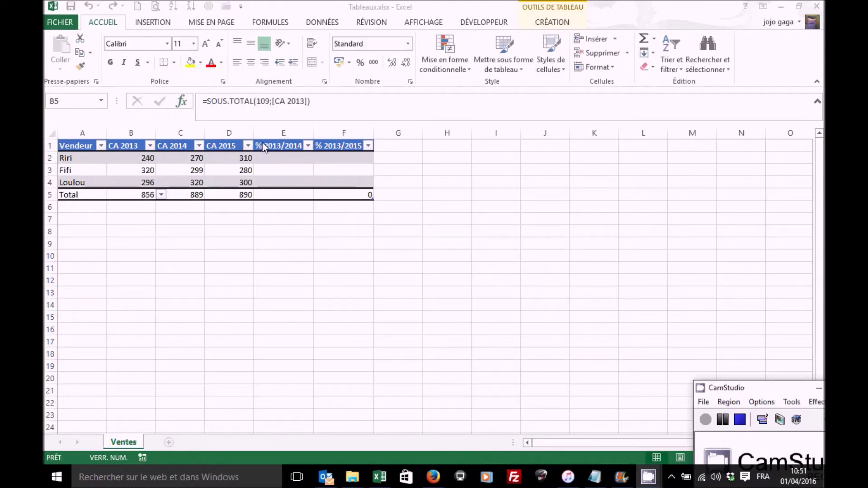
left_click(272, 102)
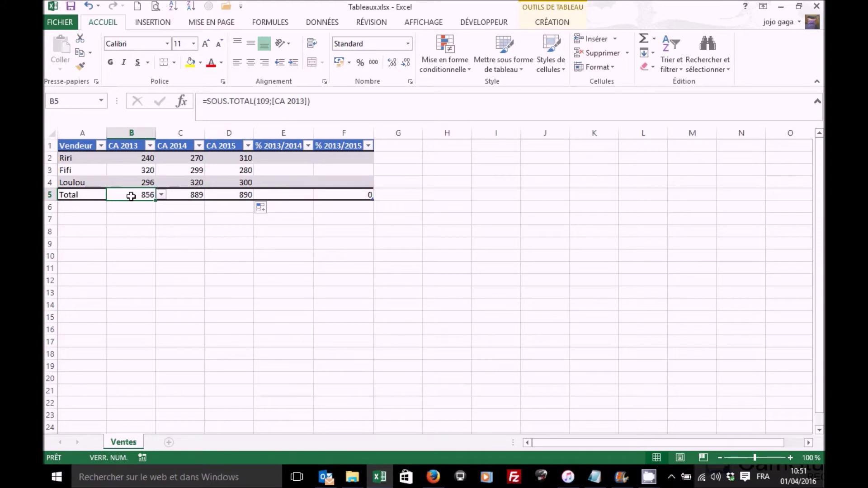
left_click(181, 194)
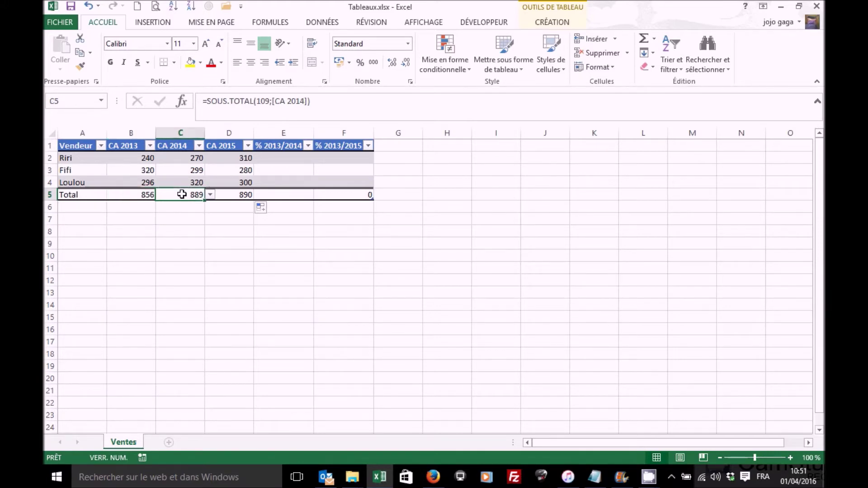
- Enter =([@[CA 2014]]-[@[CA 2013]])/[@[CA 2013]] in the % 2013/2014 column, starting from Riri's row
left_click(296, 158)
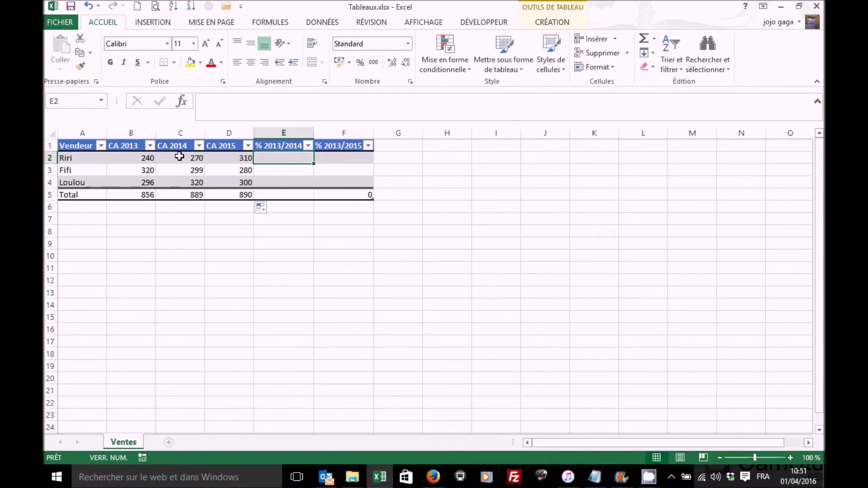
type("=(")
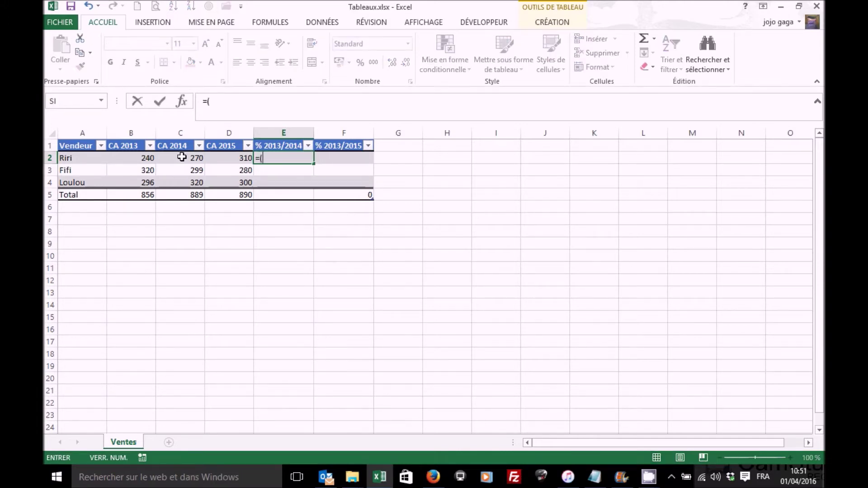
left_click(183, 157)
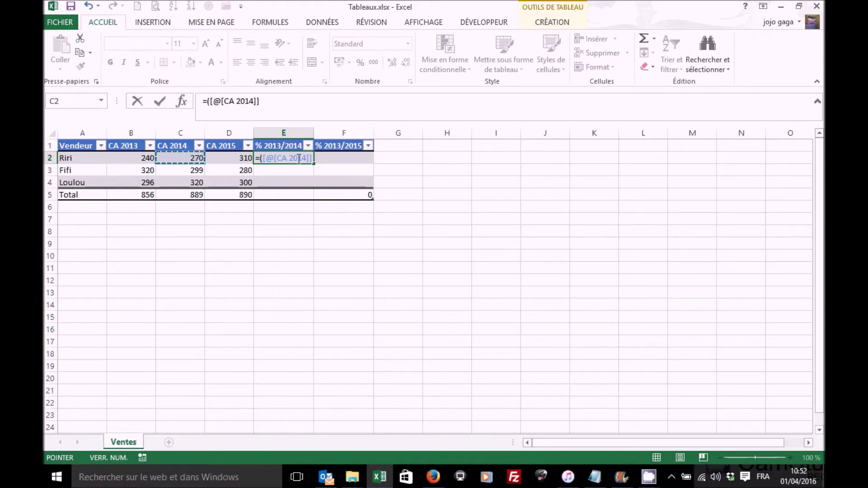
type("-")
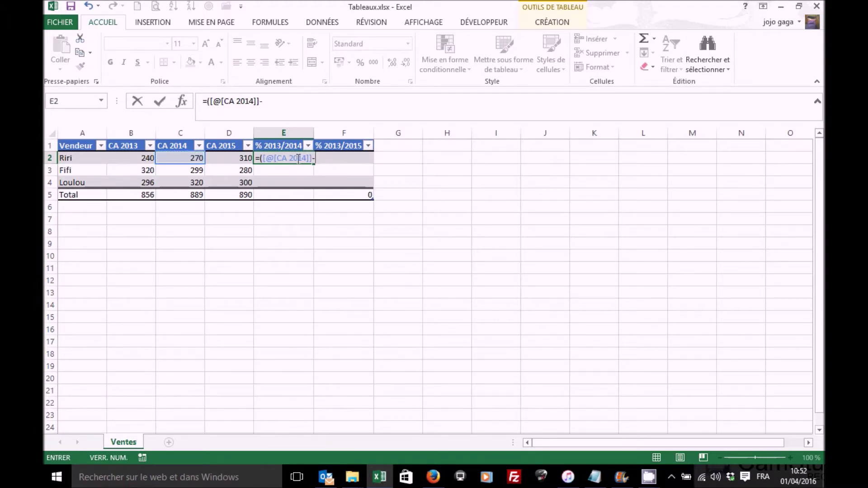
left_click(141, 156)
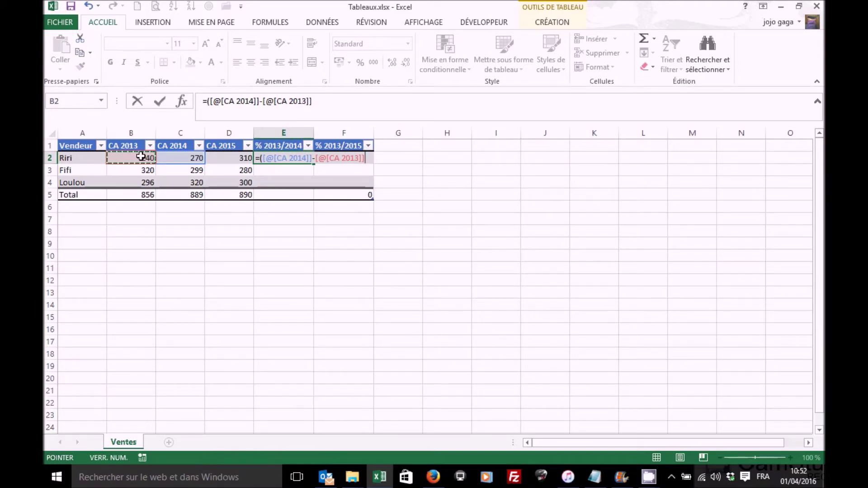
type(")")
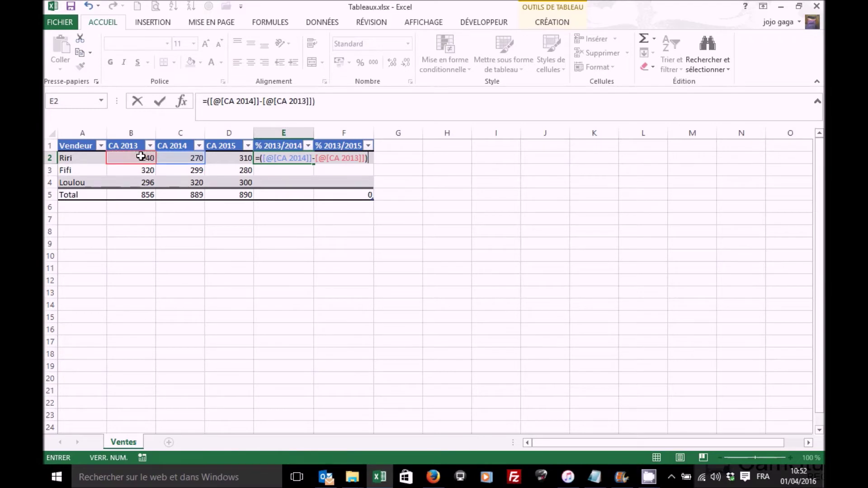
type("/")
left_click(139, 158)
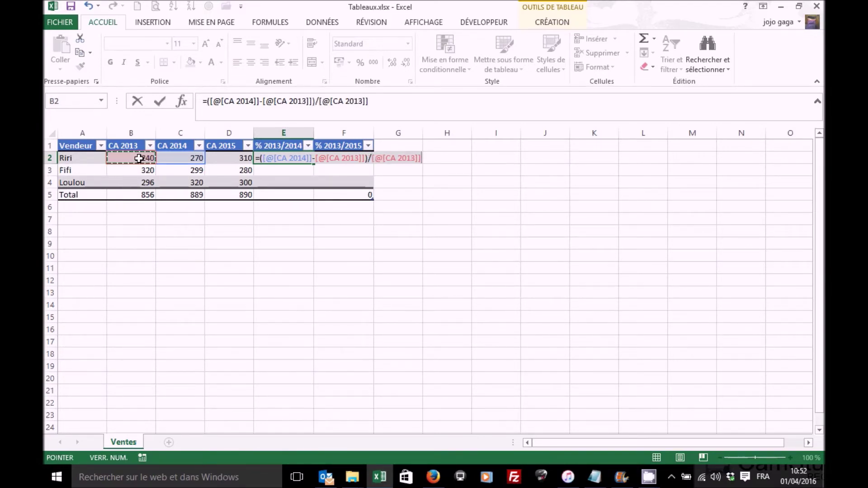
key("Return")
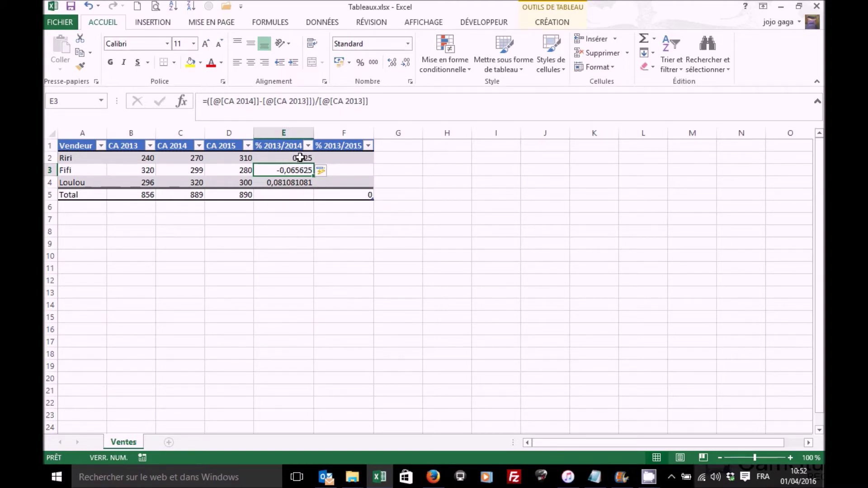
- Format the % 2013/2014 cells, including the total row, as percentages with two decimals and copy them across to the % 2013/2015 column
left_click_drag(300, 158, 299, 197)
left_click(360, 62)
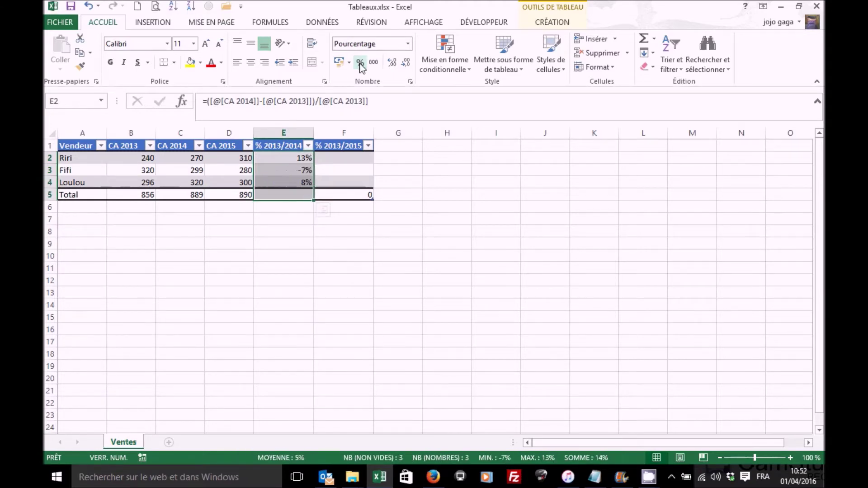
left_click(392, 63)
left_click(392, 63)
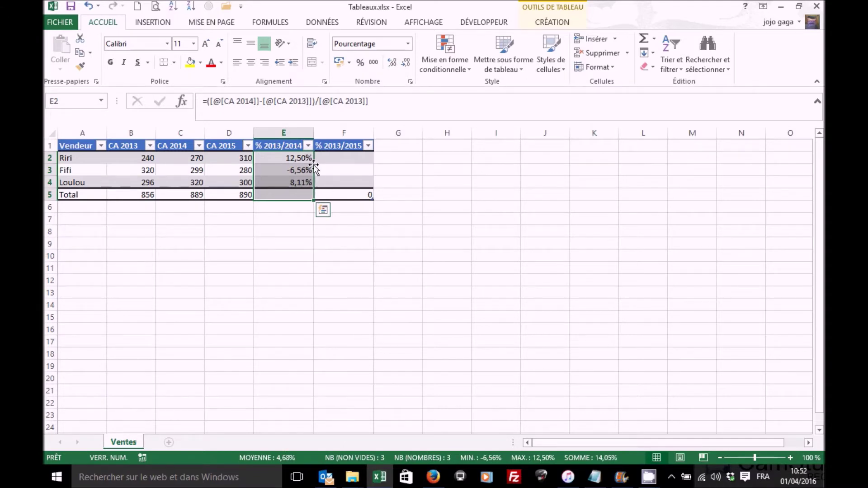
left_click_drag(314, 198, 367, 198)
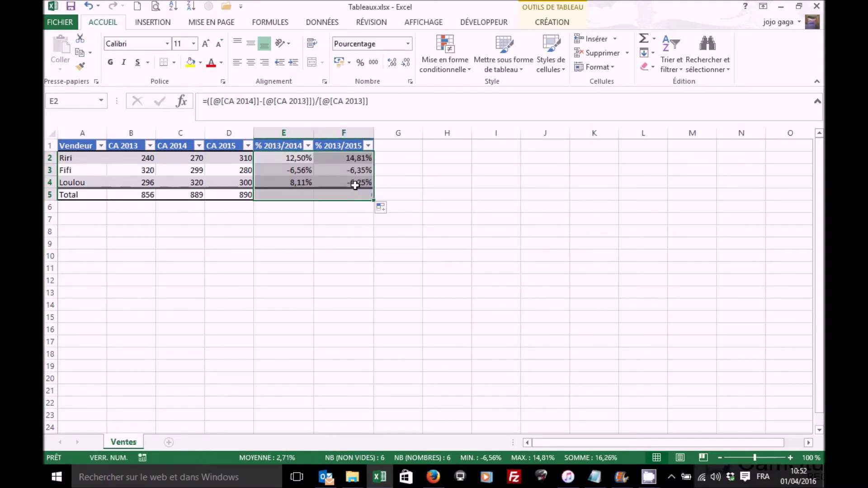
left_click(344, 159)
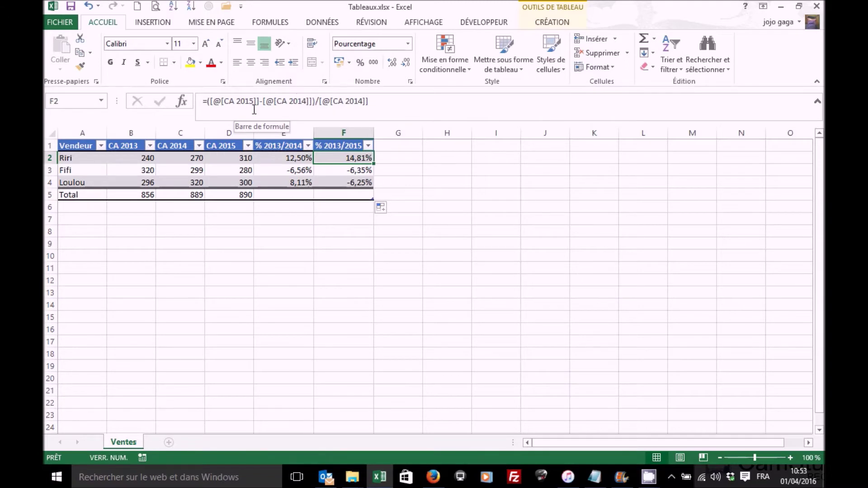
- Make the subtracted CA 2013 reference in Riri's % 2013/2014 formula absolute as [@[CA 2013]:[CA 2013]]
left_click(295, 158)
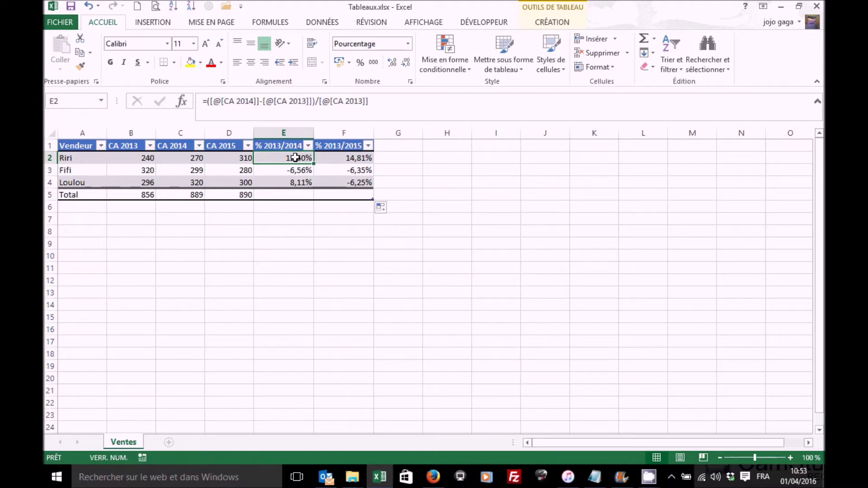
left_click(310, 100)
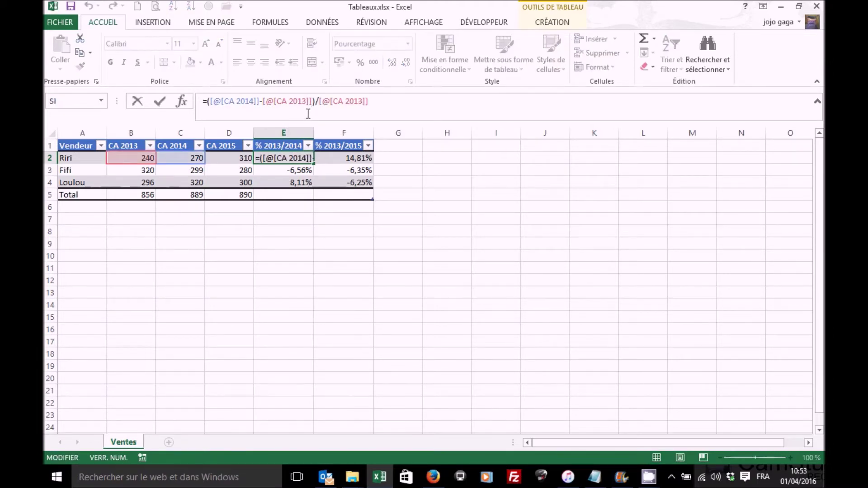
type(":")
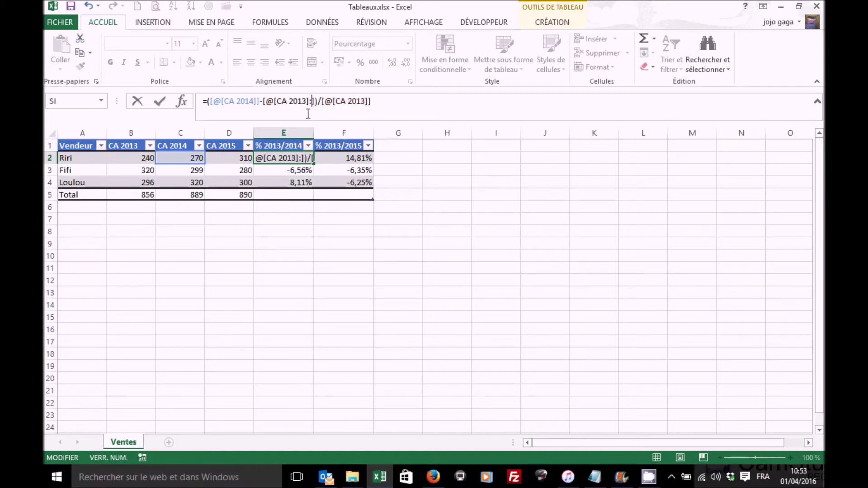
left_click(137, 156)
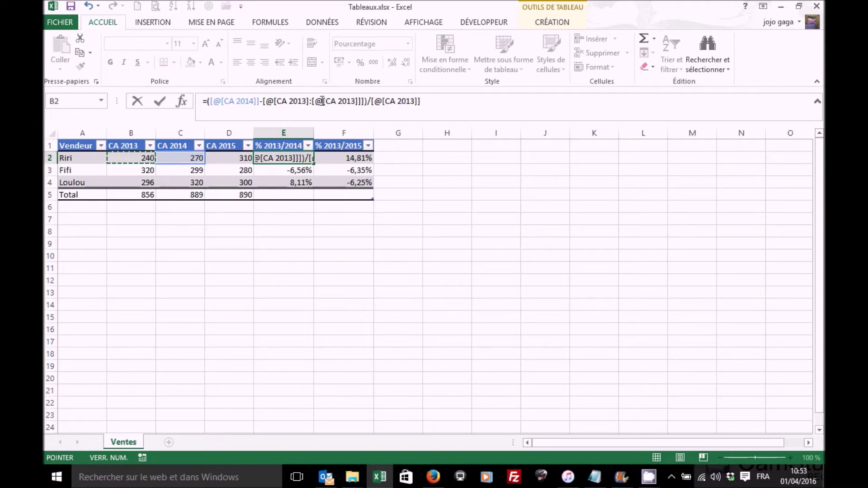
left_click(323, 101)
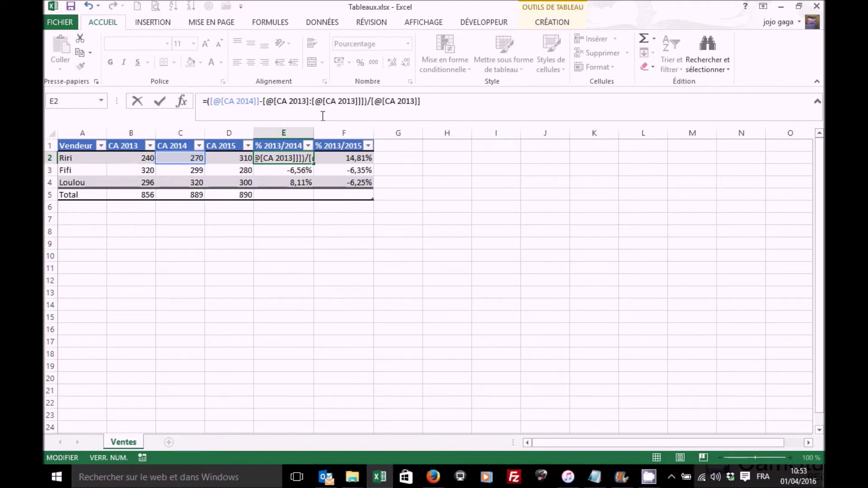
key("BackSpace")
key("BackSpace")
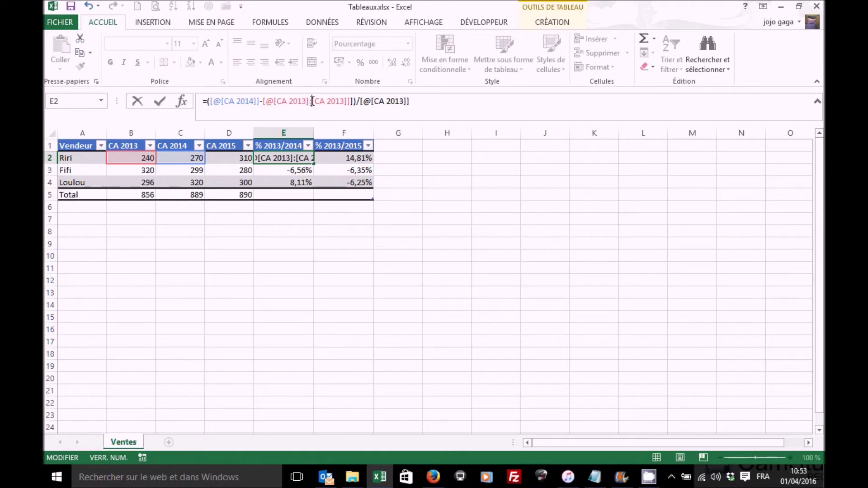
left_click(350, 102)
key("BackSpace")
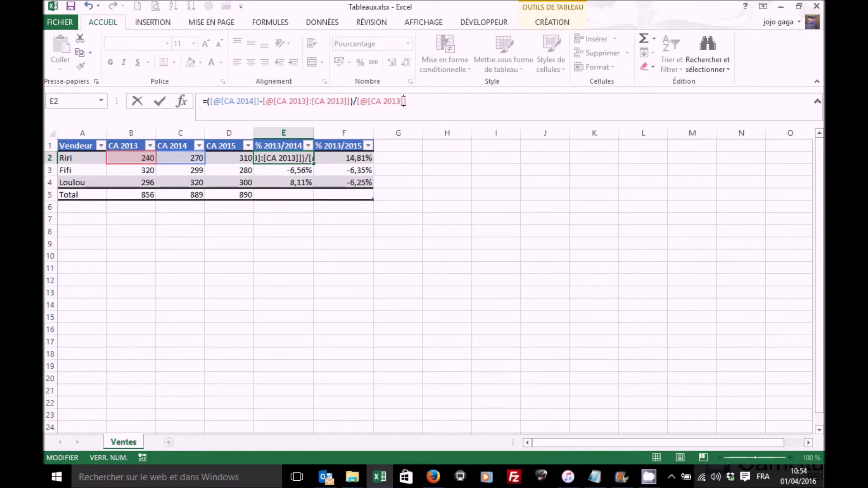
- Make the divisor in the same formula absolute as [@[CA 2013]:[CA 2013]] and apply the edited formula
type(":")
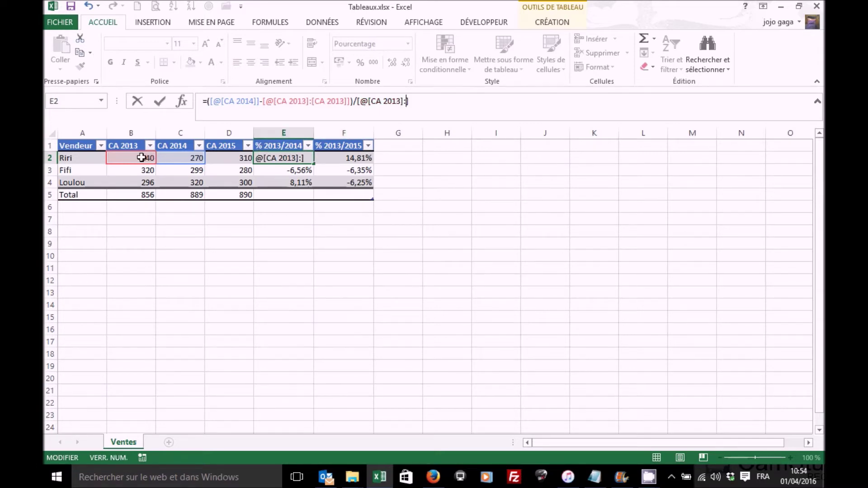
left_click(141, 157)
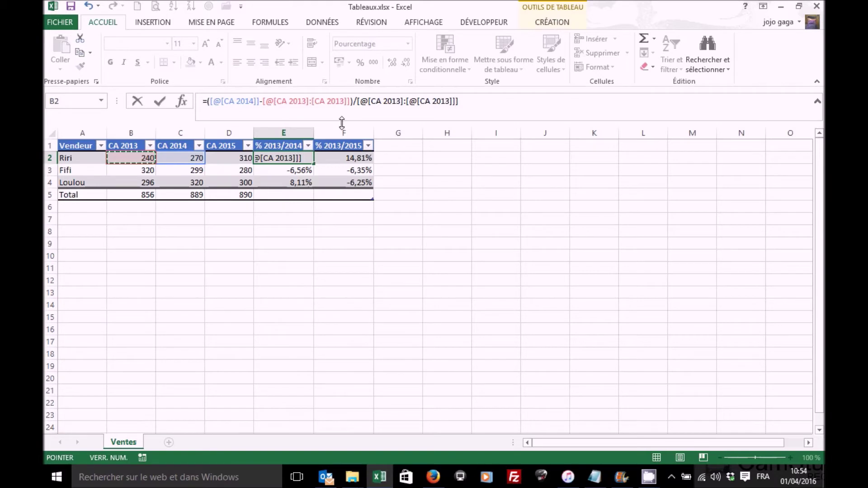
left_click(416, 102)
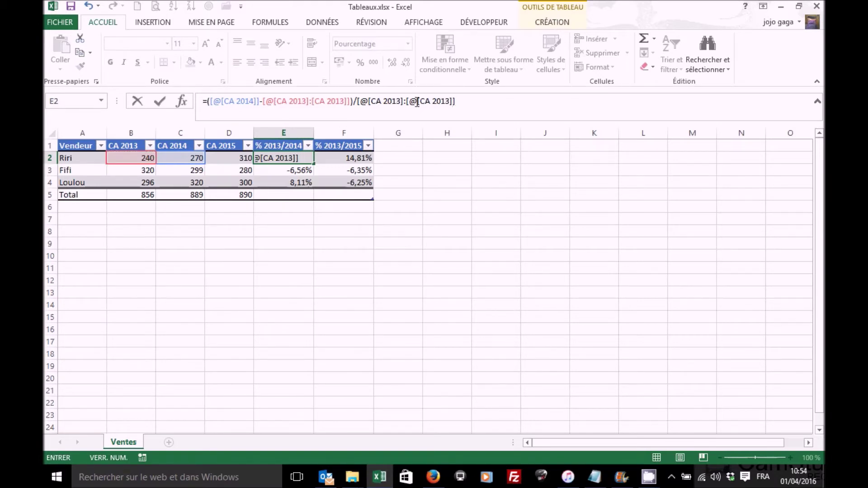
key("BackSpace")
key("BackSpace")
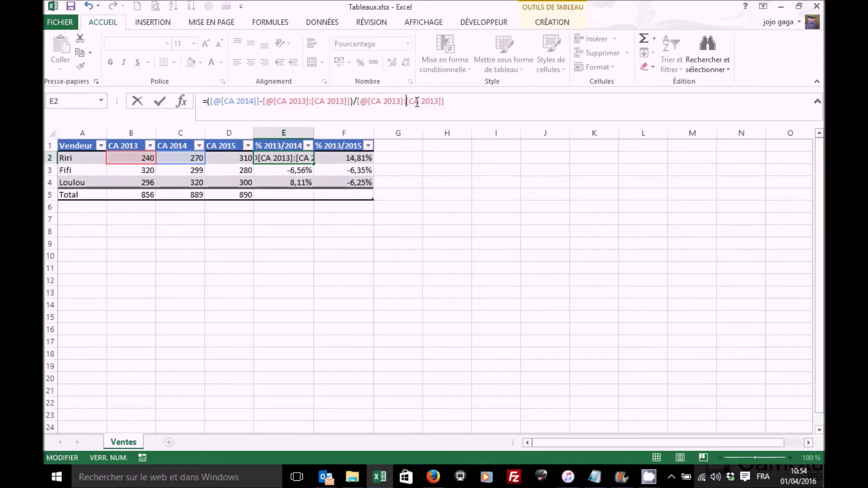
key("Return")
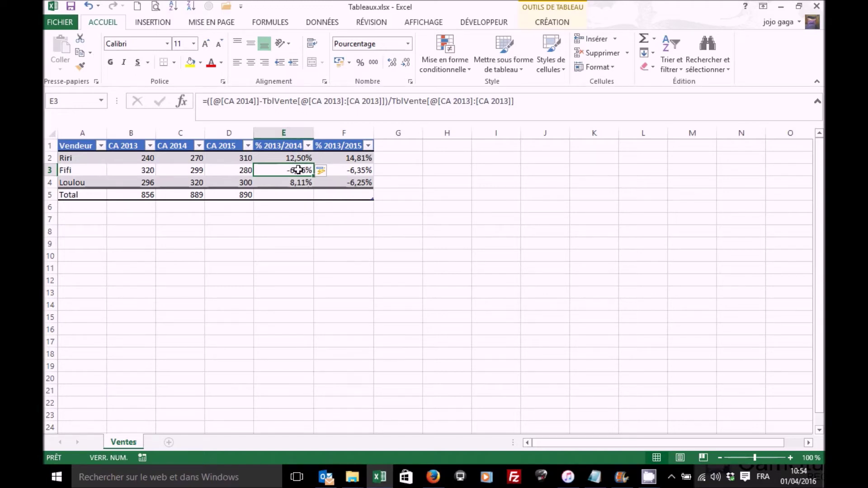
- Copy Riri's % 2013/2014 formula across to % 2013/2015 and fill it down to Loulou's row
left_click(299, 159)
left_click_drag(313, 164, 359, 168)
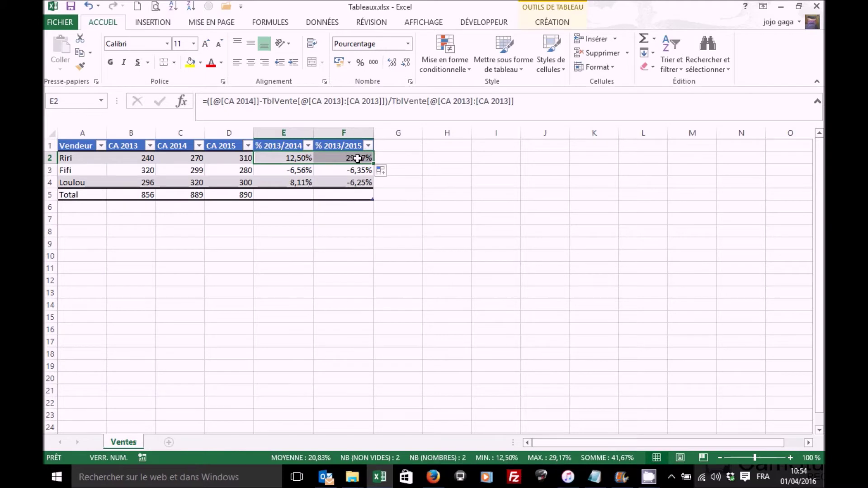
left_click(357, 159)
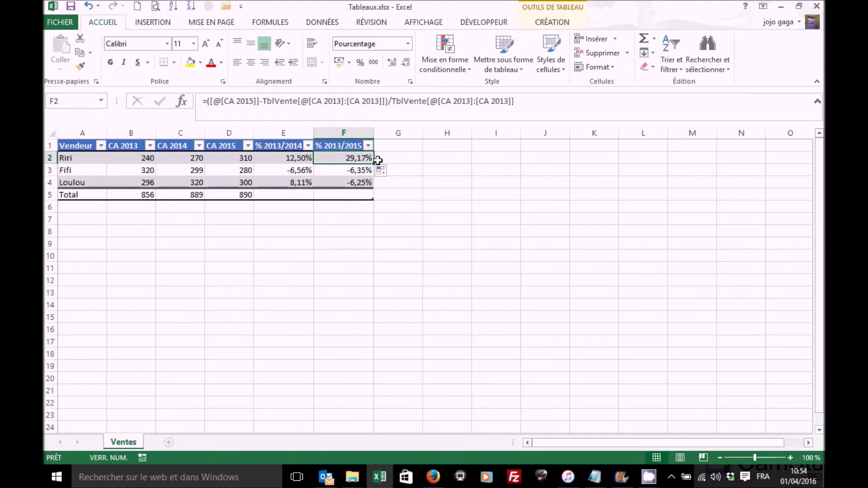
left_click(351, 171)
left_click(351, 182)
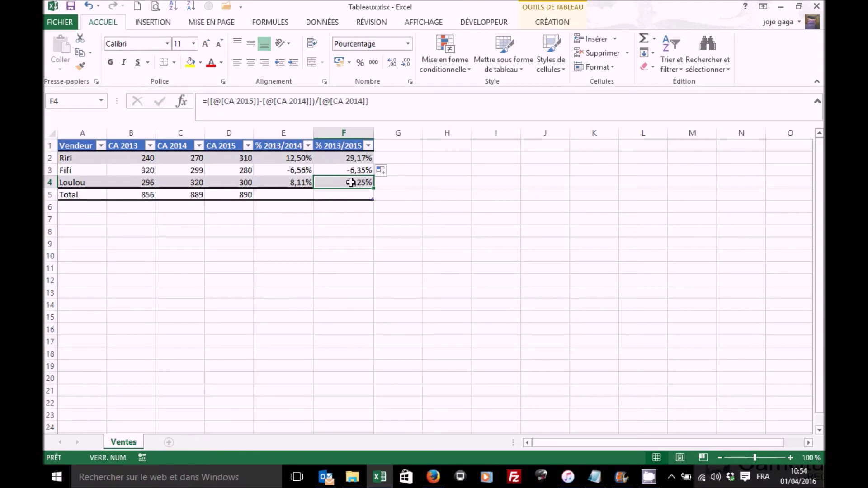
left_click(358, 158)
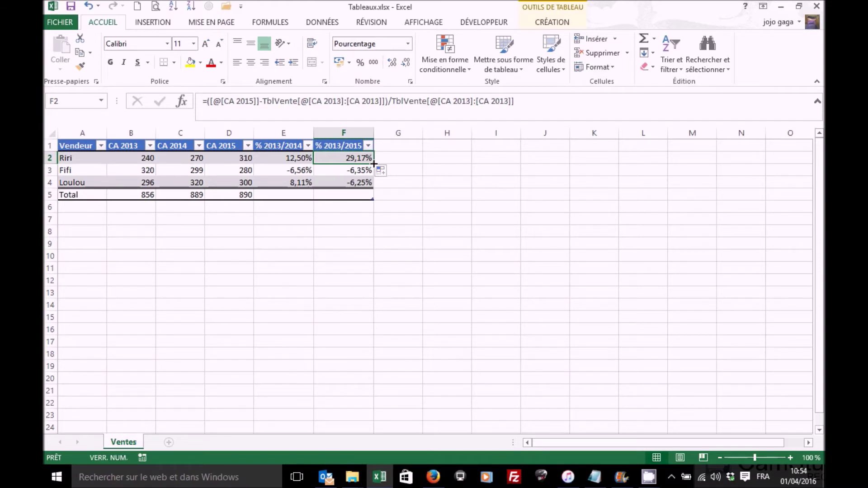
double_click(374, 164)
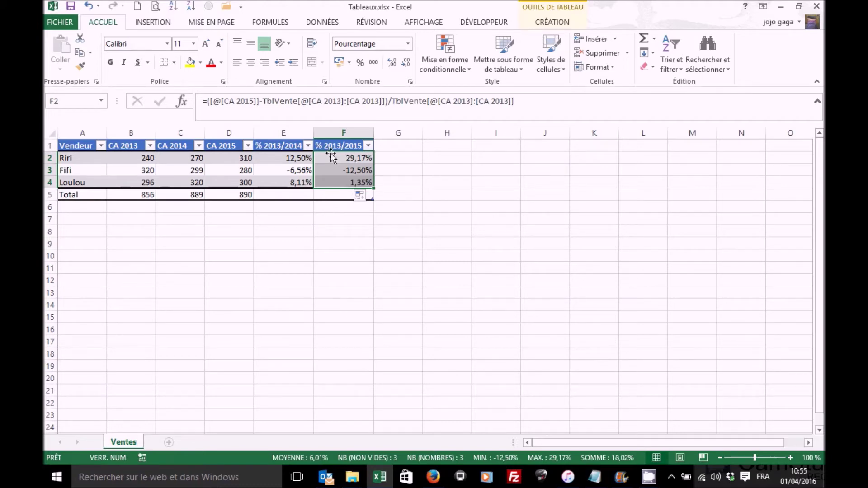
- Copy the % 2013/2014 and % 2013/2015 headers to H1:I1, outside the table
left_click(300, 157)
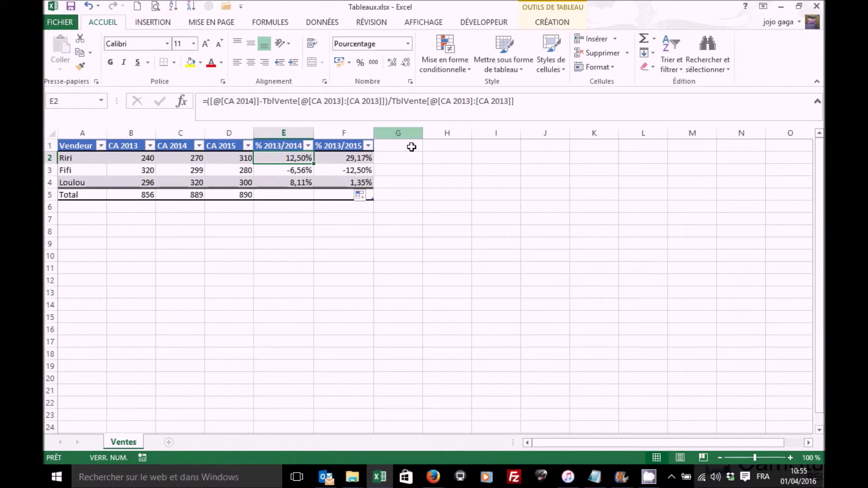
left_click_drag(292, 141, 339, 143)
left_click(292, 145)
left_click(329, 141, "shift")
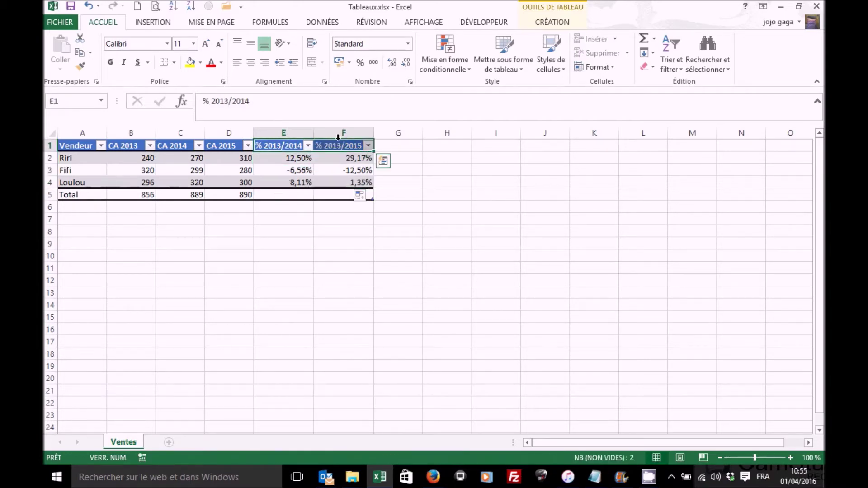
key("ctrl+c")
left_click(453, 143)
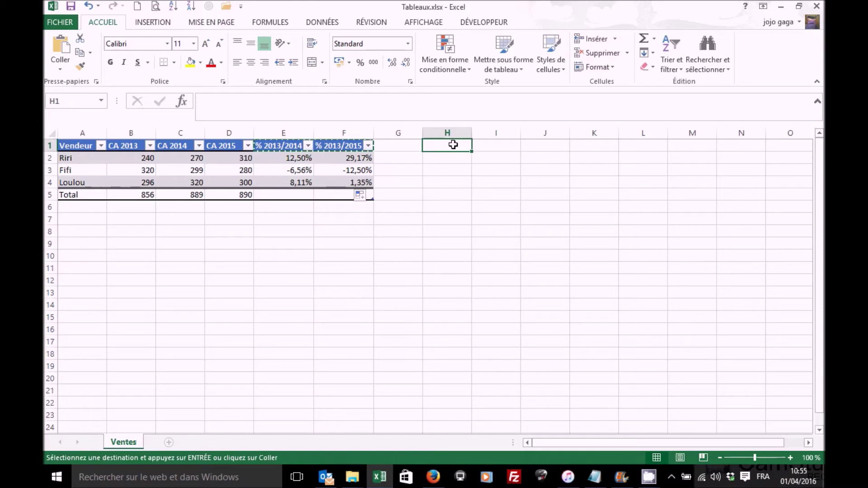
key("ctrl+v")
- Enter in H2 the formula =(TblVente[@[CA 2014]]-TblVente[@[CA 2013]])/TblVente[@[CA 2013]]
left_click(453, 157)
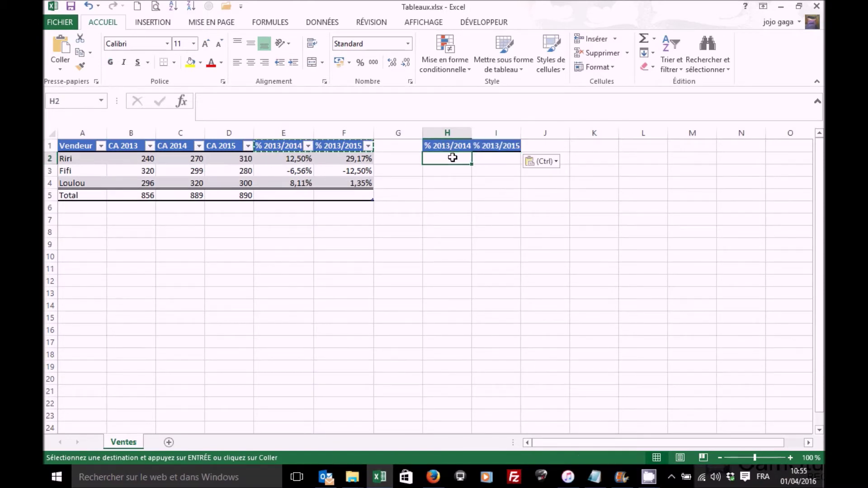
type("=")
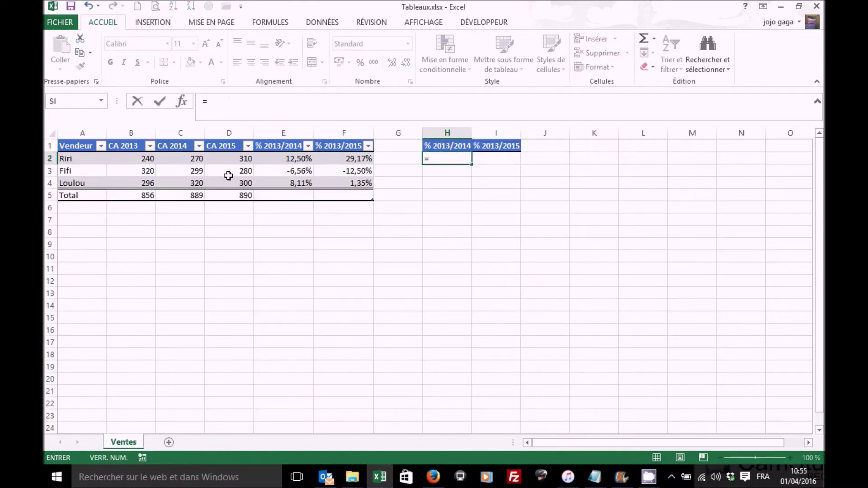
type("(")
left_click(181, 159)
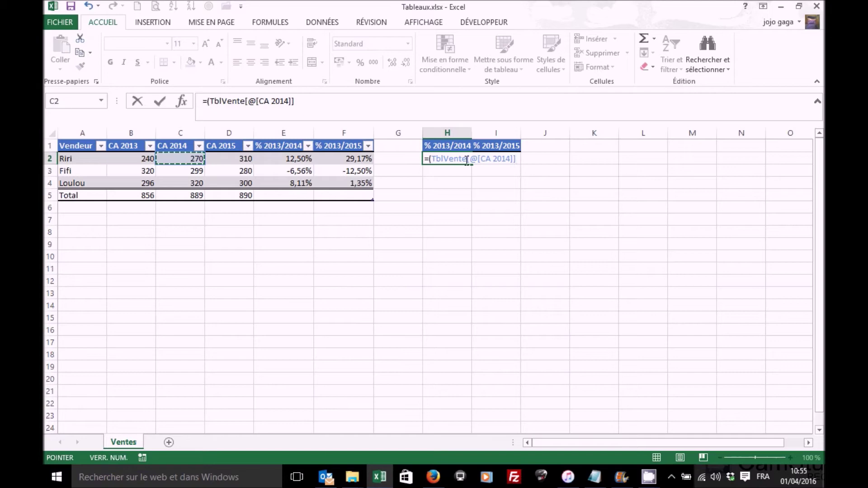
type("-")
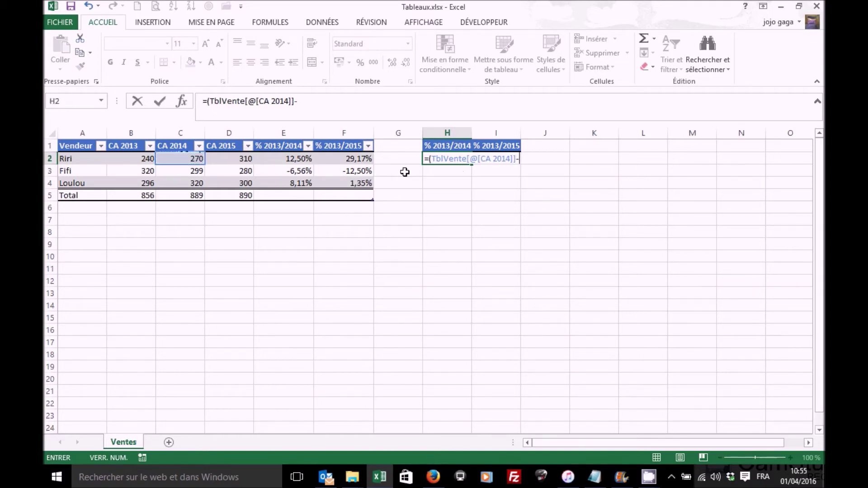
left_click(133, 156)
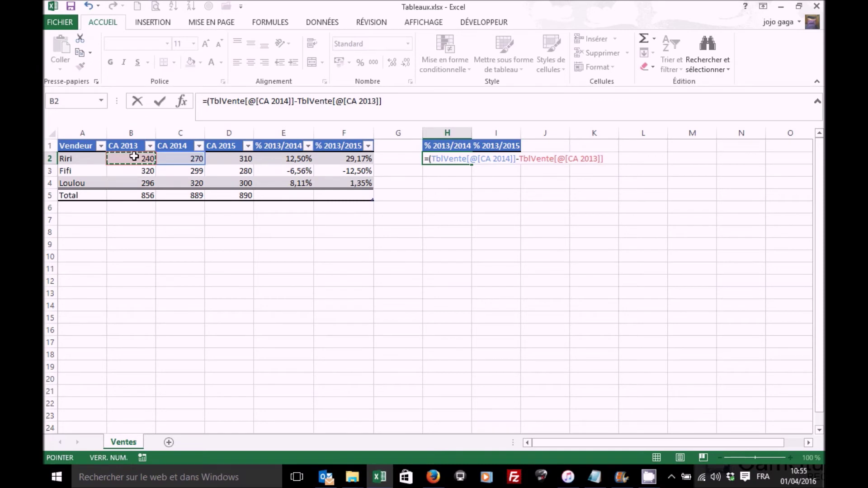
type(")/")
left_click(133, 157)
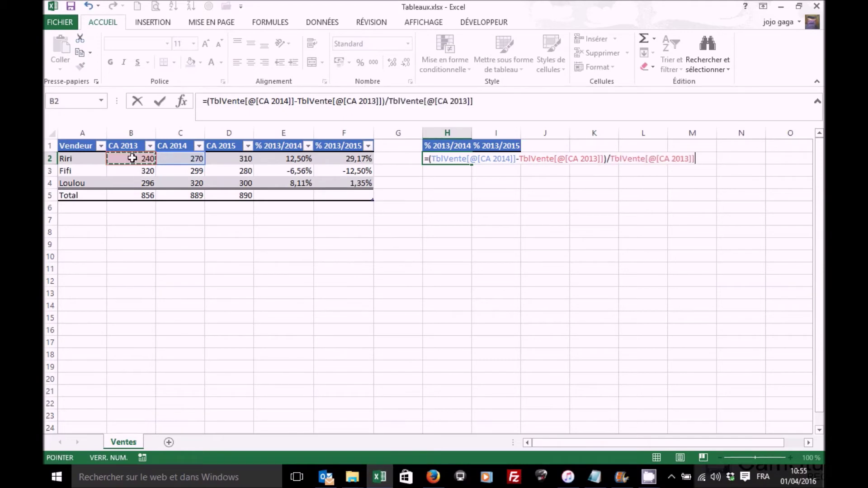
key("Return")
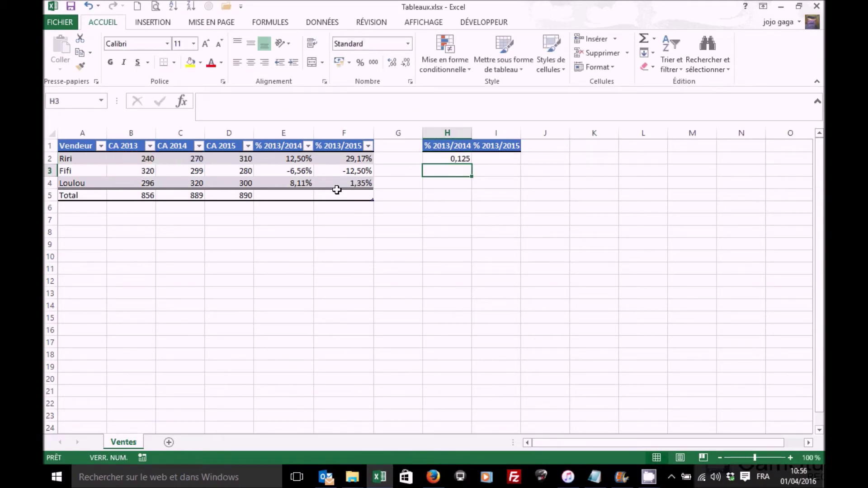
- Copy the H2 formula across to I2 and compare its references with Riri's % 2013/2014 formula inside the table
left_click(463, 158)
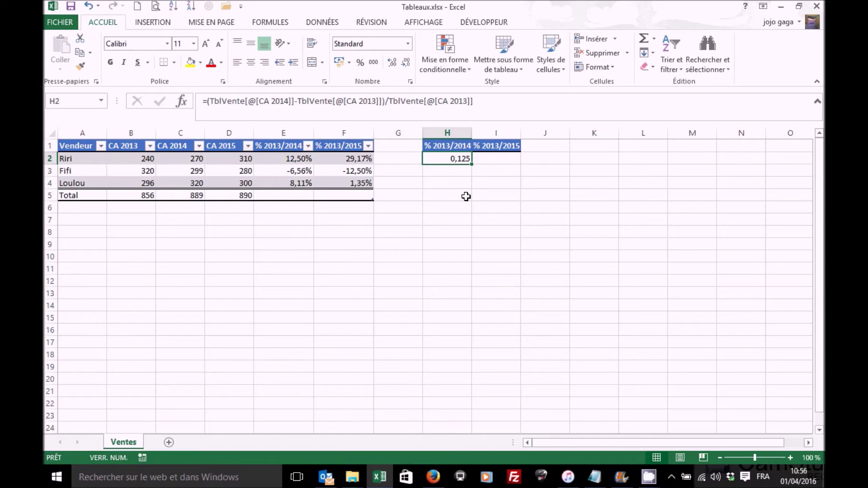
left_click_drag(473, 166, 522, 166)
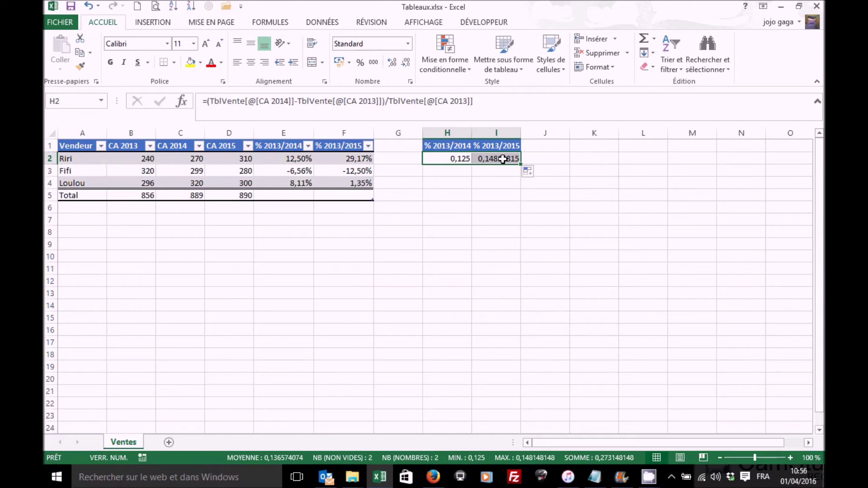
left_click(500, 159)
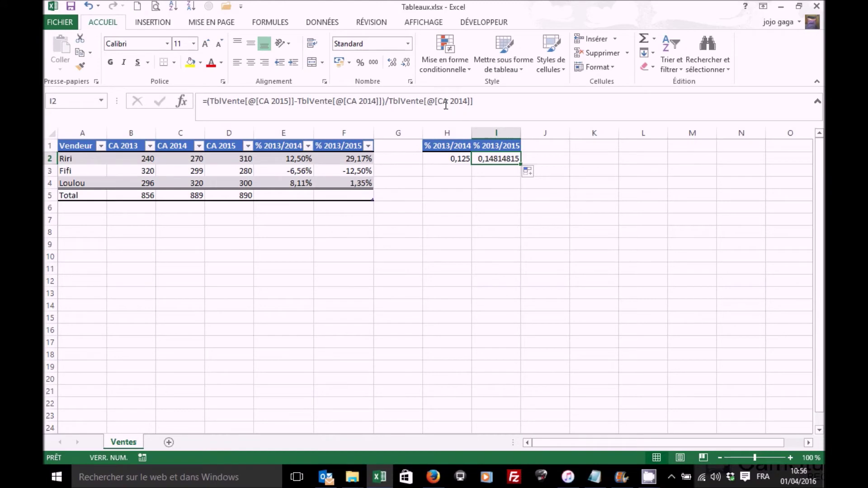
left_click(449, 159)
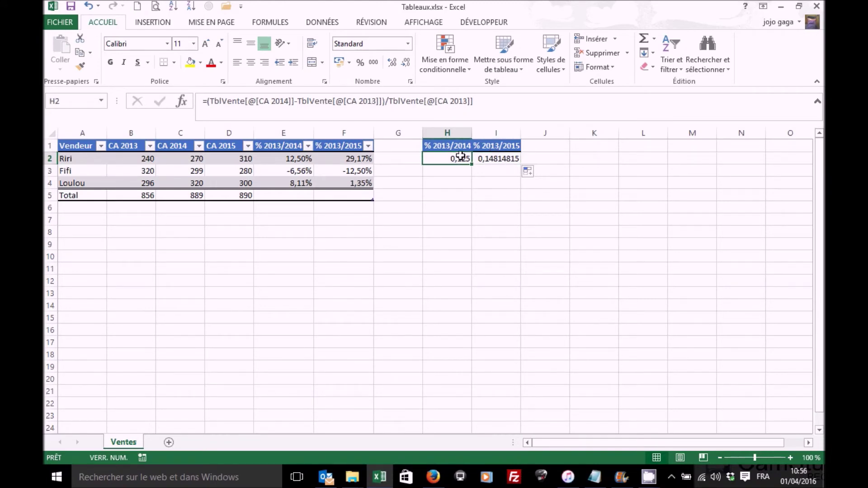
left_click(295, 156)
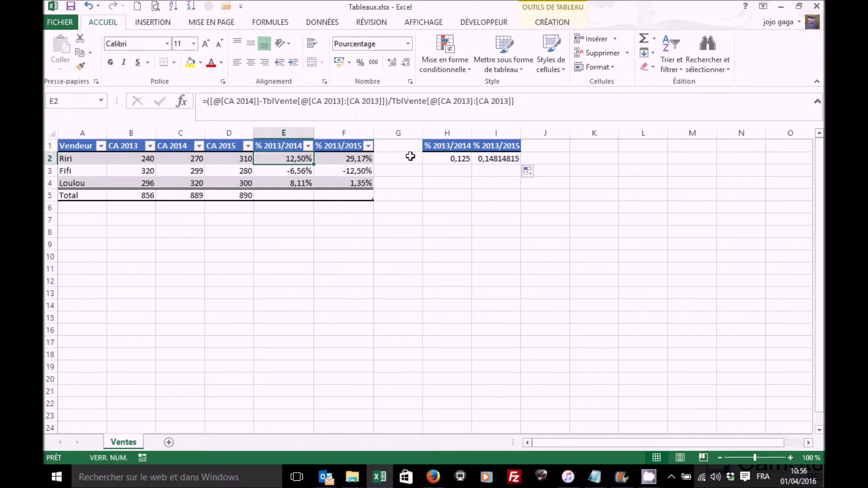
- Wrap the subtracted CA 2013 reference in H2's formula as INDIRECT("TblVente[@[CA 2013]]"), keeping the parentheses balanced before the division
left_click(449, 159)
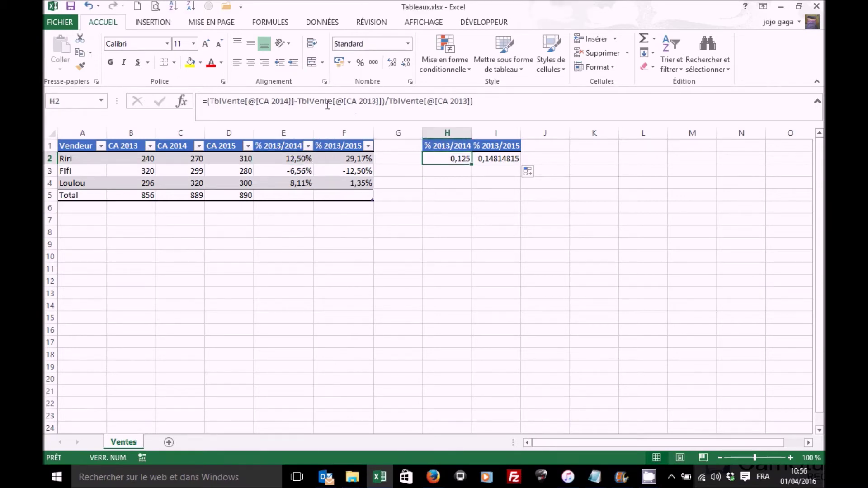
left_click(299, 99)
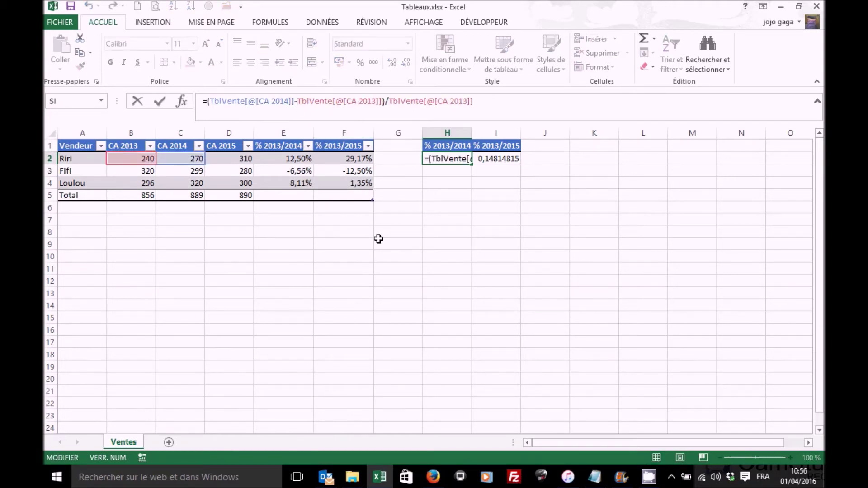
type("in")
type("direct(")
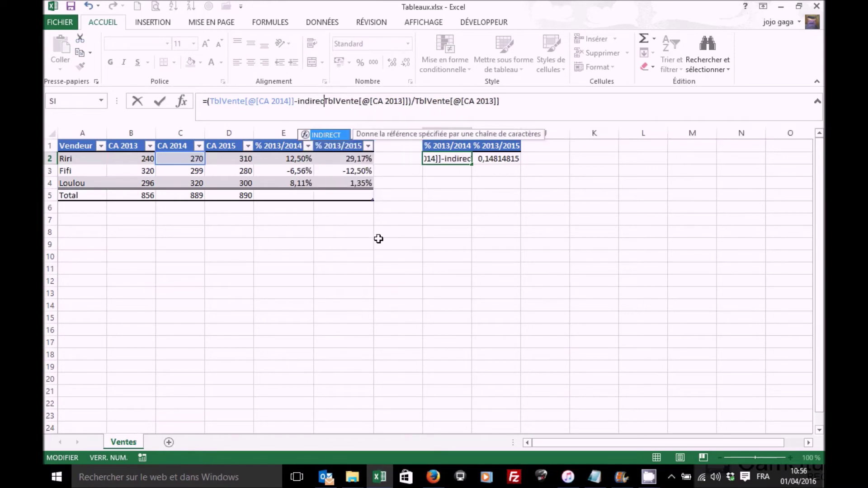
type("\"")
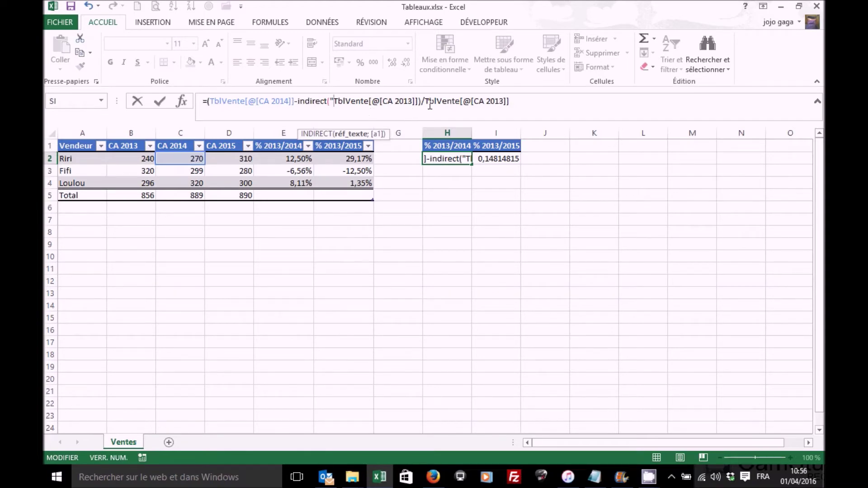
left_click(419, 100)
type("\"")
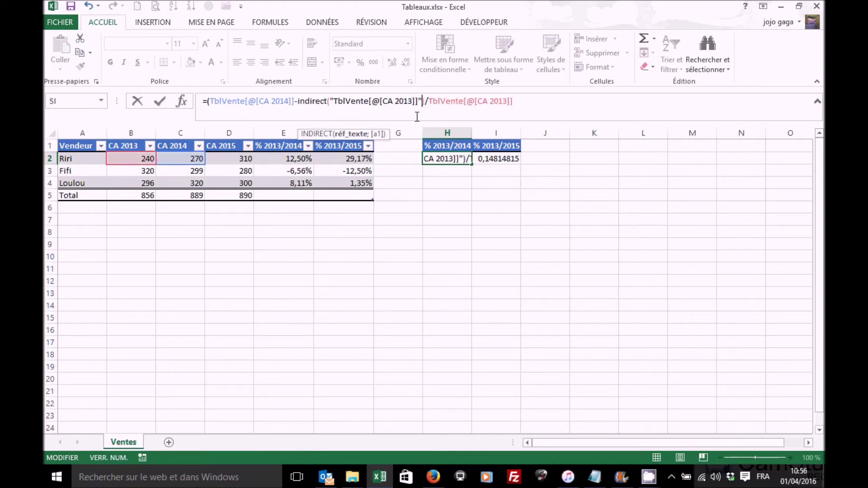
type("))/")
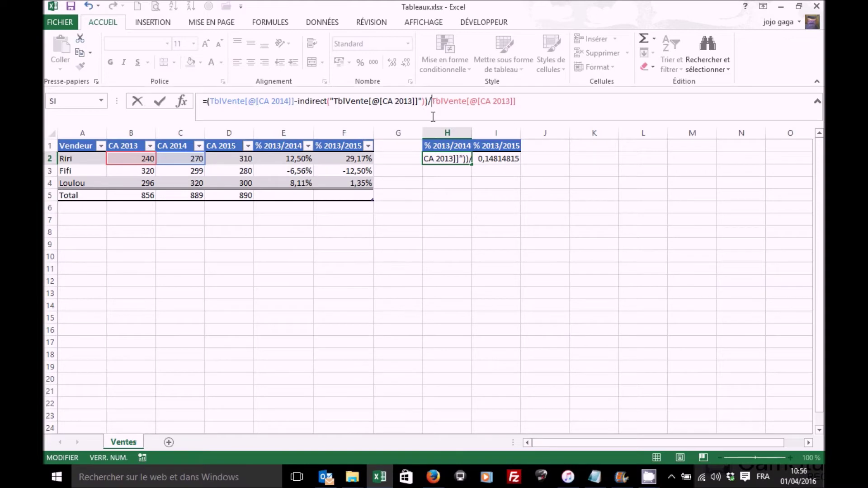
- Wrap the divisor in H2's formula as INDIRECT("TblVente[@[CA 2013]]") and apply the edited formula
type("in")
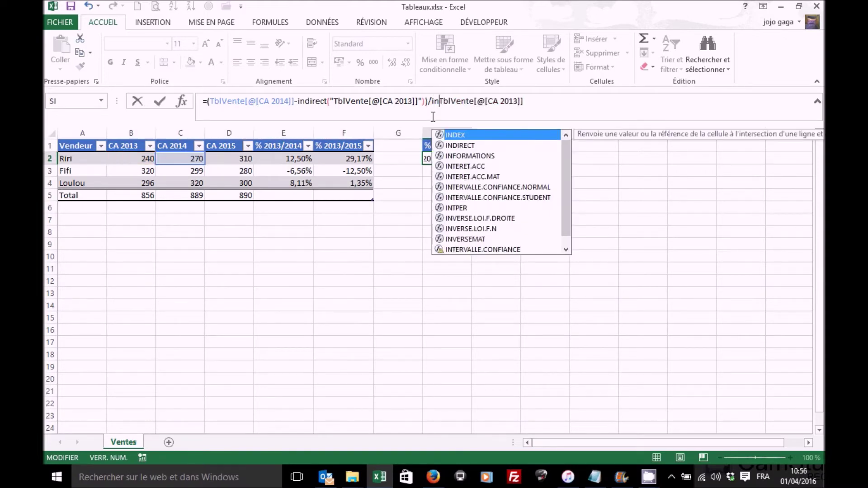
type("d")
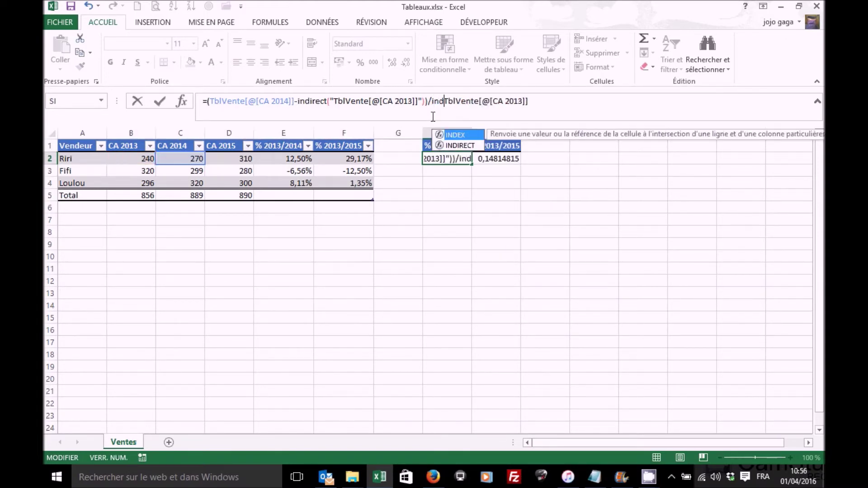
key("Down")
key("Tab")
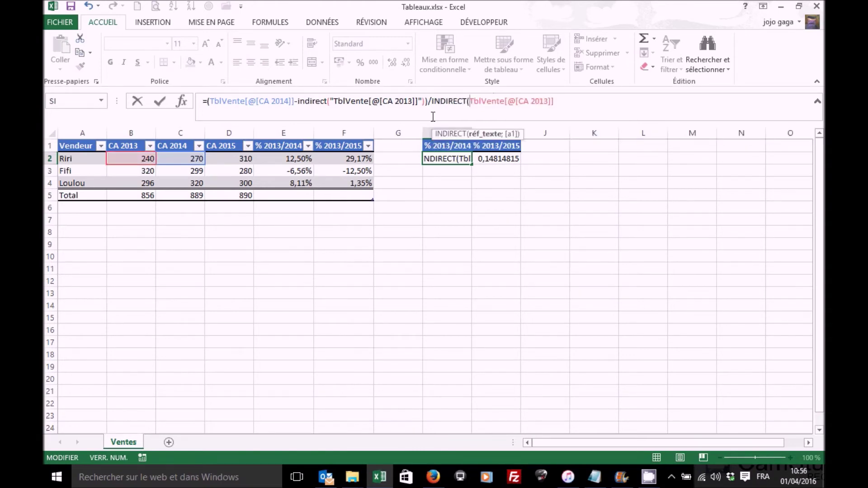
type("\"")
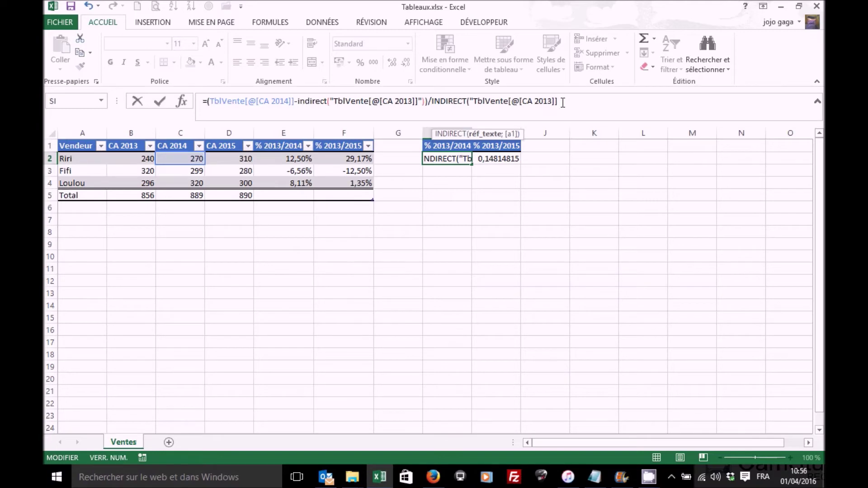
type("\"")
key("Return")
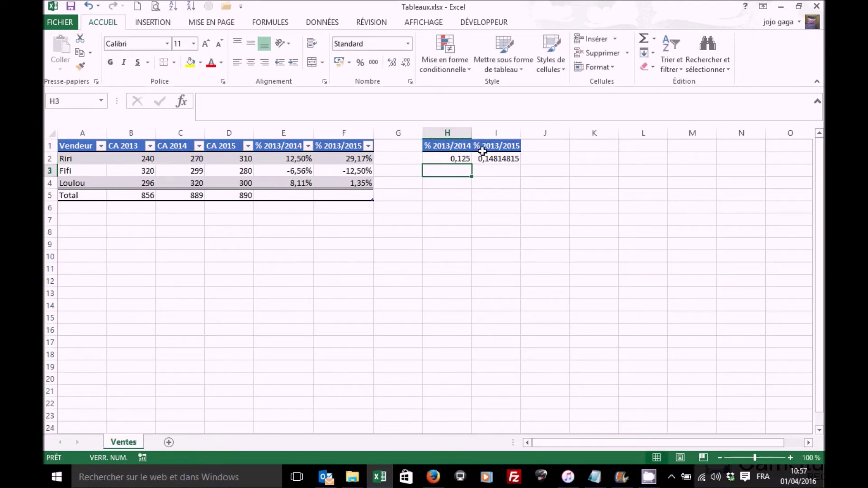
- Fill the H2 formula across and down through I4, and format H2:I4 as percentages with two decimals
left_click(467, 160)
left_click_drag(471, 164, 518, 194)
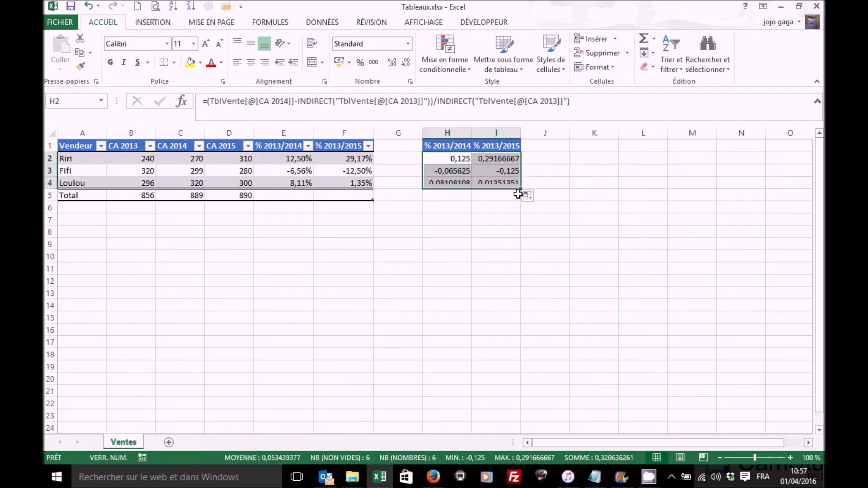
left_click(360, 62)
left_click(393, 64)
left_click(392, 64)
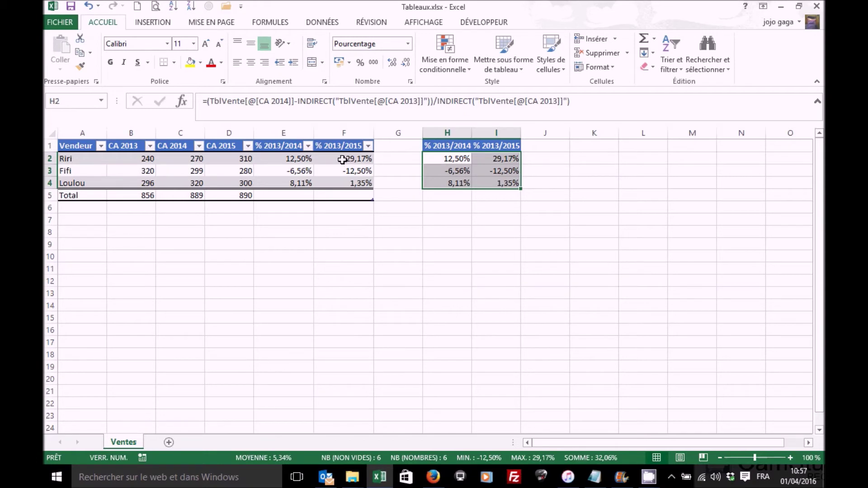
left_click(308, 162)
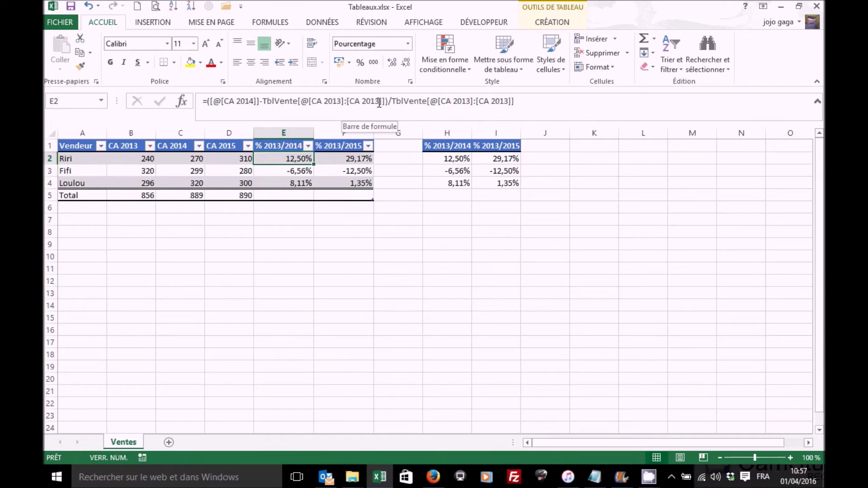
left_click(455, 158)
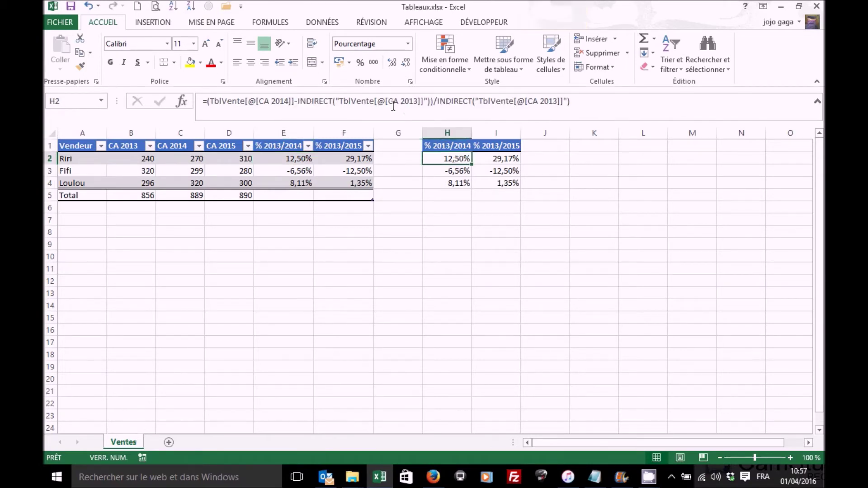
- Start the % 2013/2014 formula in the Total row with =(TblVente[[#Totaux];[CA 2014]]-TblVente[[#Totaux];[CA 2013]]
left_click(305, 182)
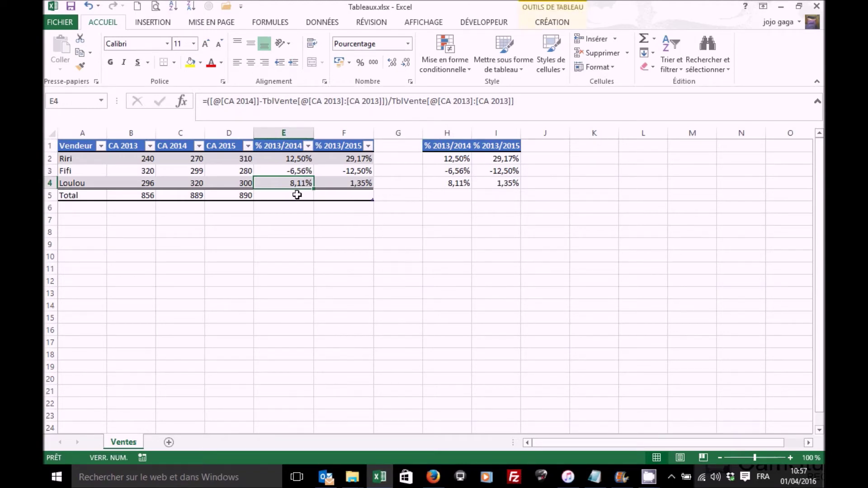
left_click(296, 195)
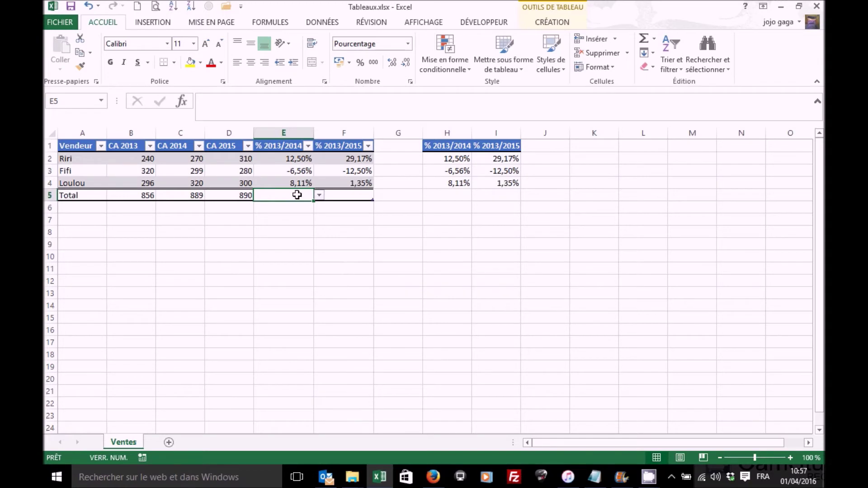
type("=")
type("(")
left_click(185, 196)
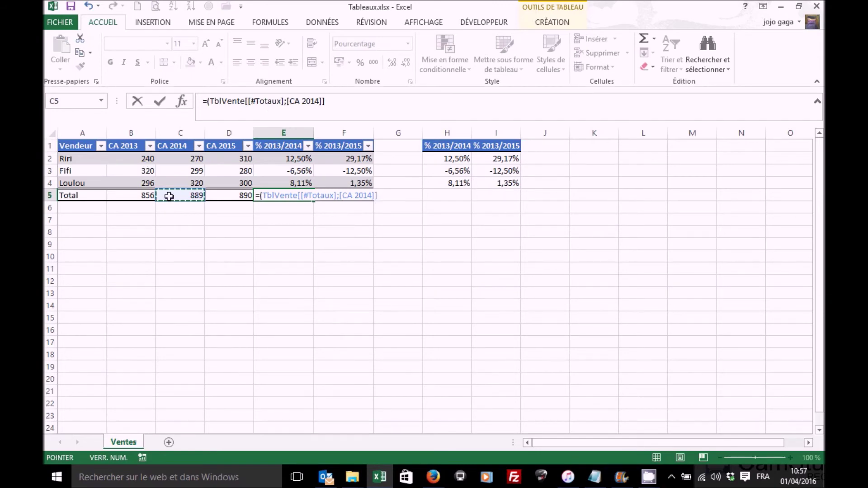
key("F2")
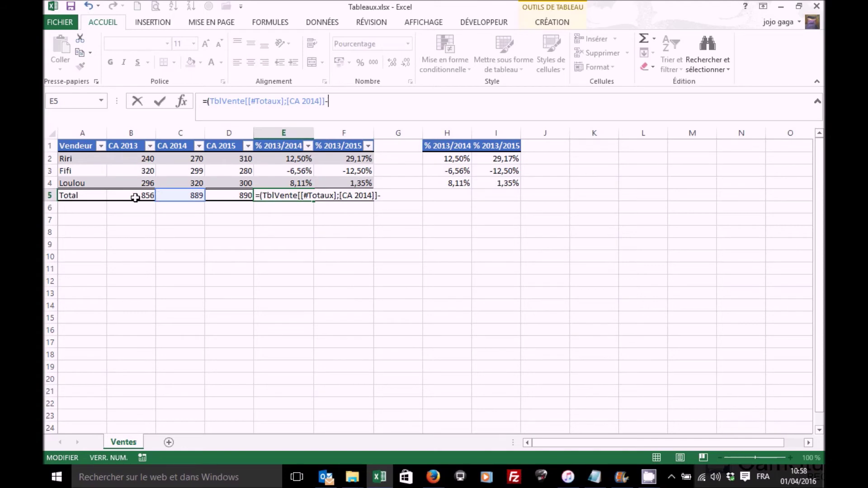
left_click(134, 195)
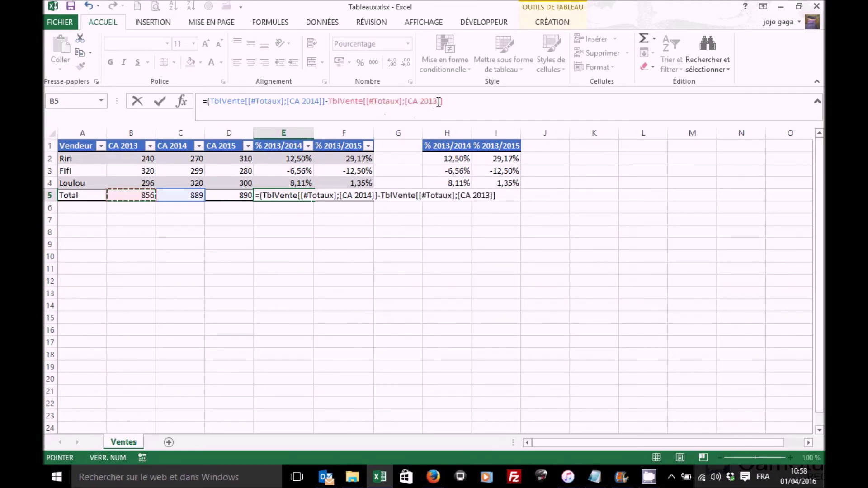
- Make the subtracted CA 2013 reference in E5's total formula absolute as TblVente[[#Totaux];[CA 2013]:[CA 2013]]
left_click(440, 101)
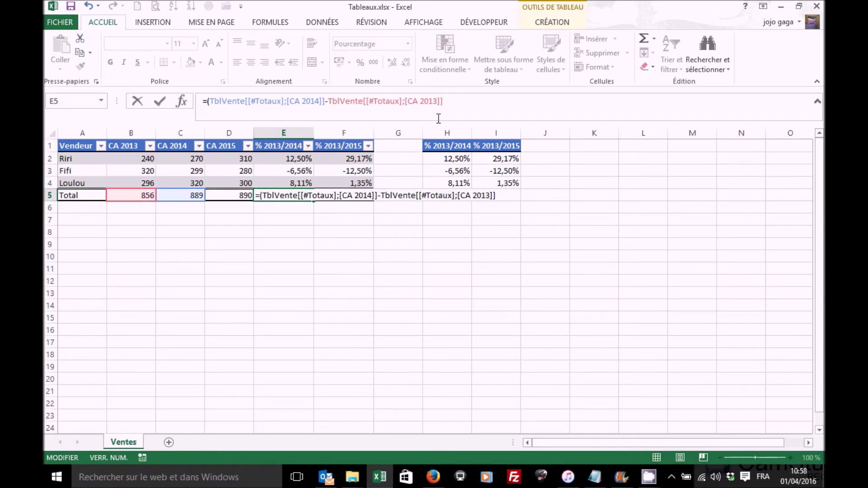
type(":")
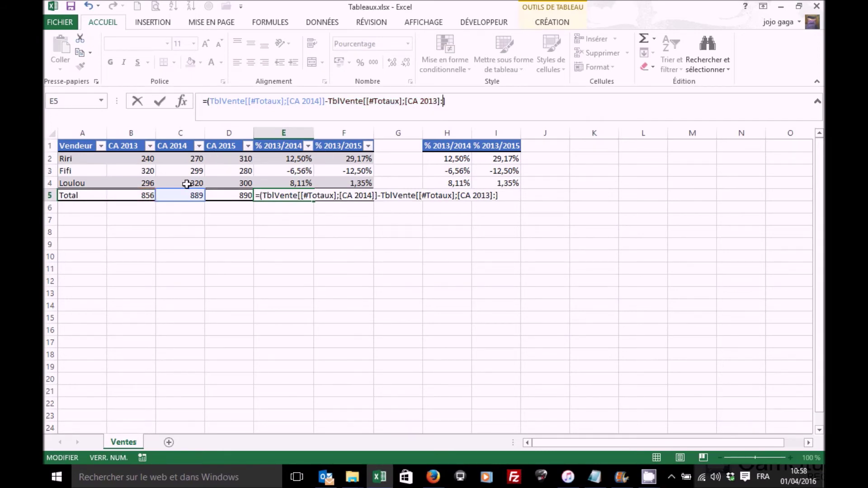
left_click(135, 194)
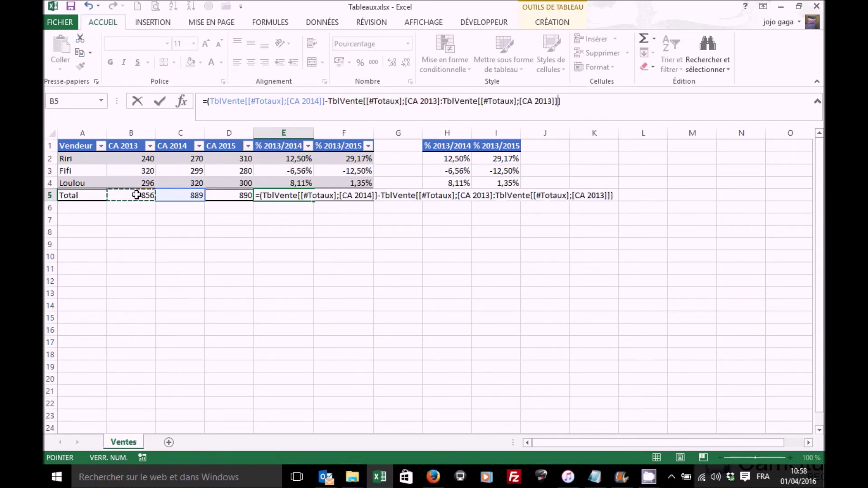
left_click_drag(520, 102, 444, 102)
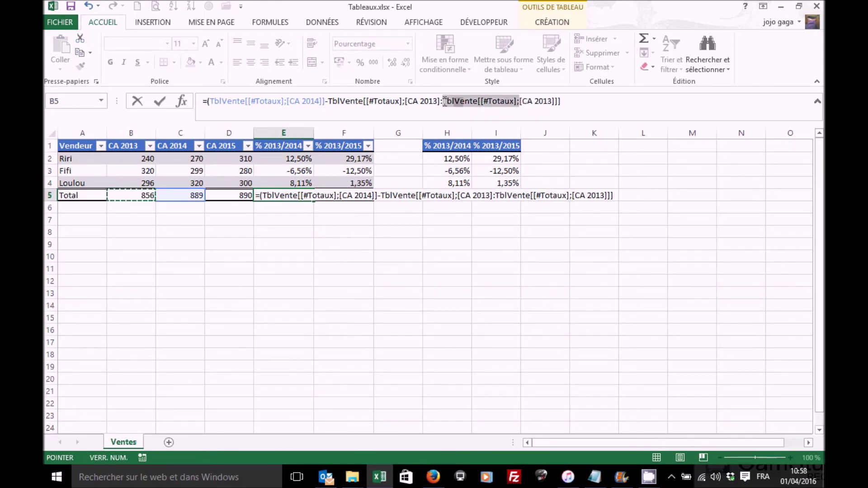
key("BackSpace")
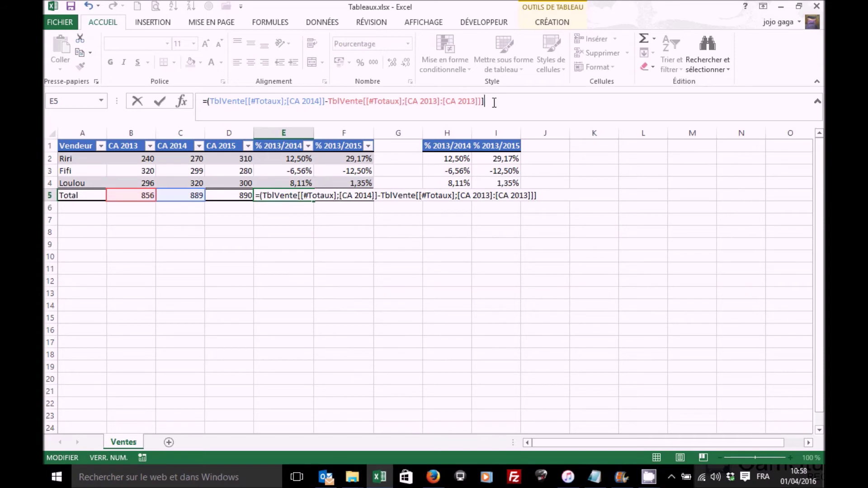
key("BackSpace")
- Divide E5's bracketed difference by the absolute reference TblVente[[#Totaux];[CA 2013]:[CA 2013]] and apply the formula
type("/")
left_click(136, 196)
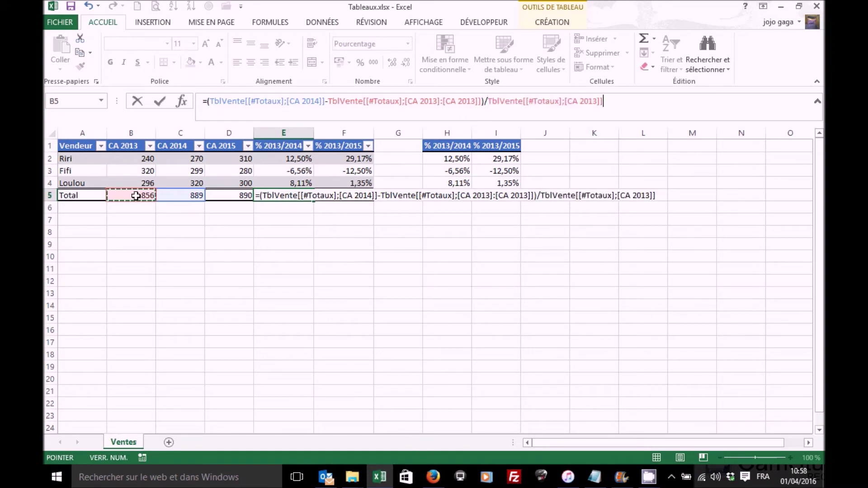
left_click(600, 101)
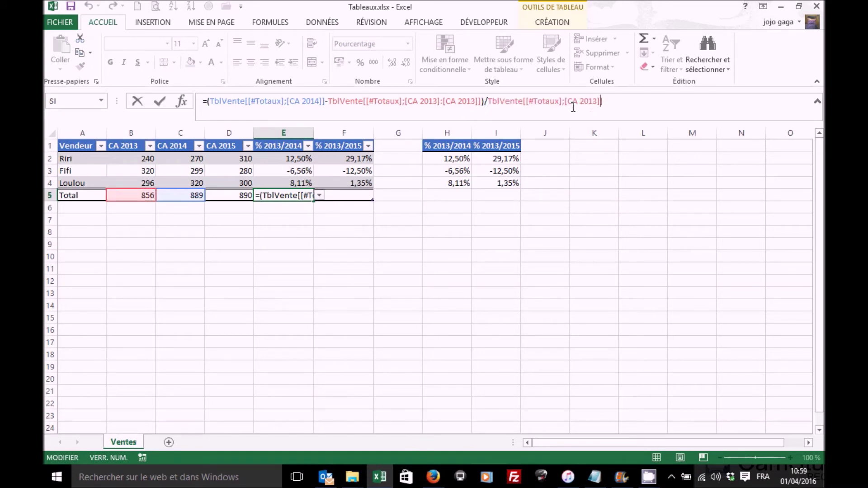
type(":")
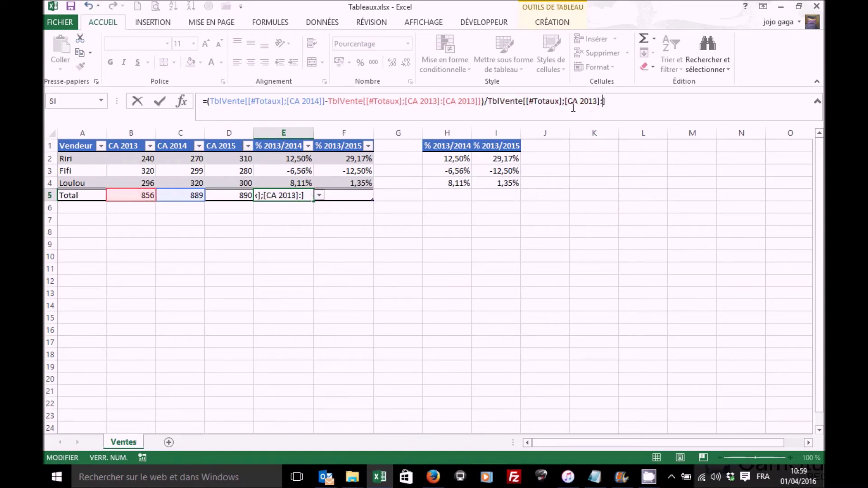
left_click(137, 194)
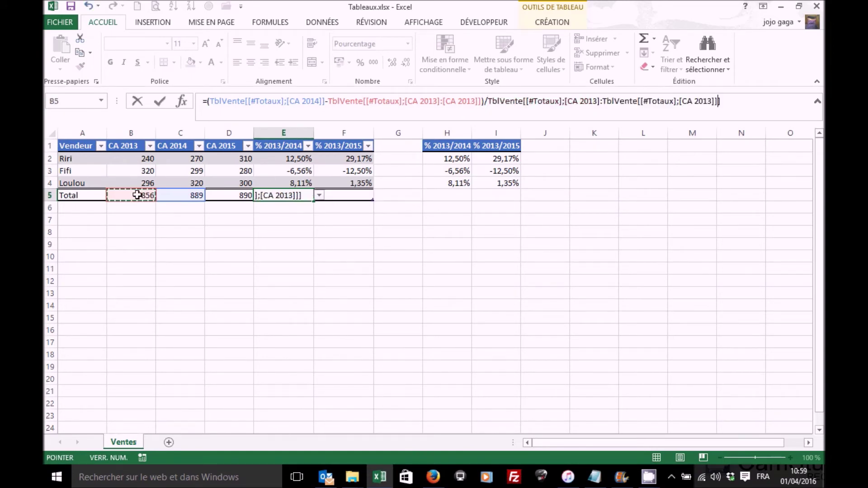
key("BackSpace")
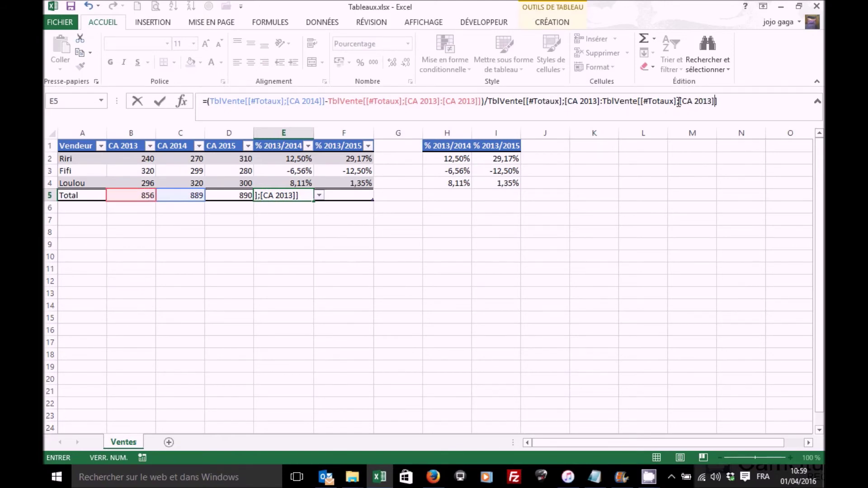
left_click_drag(676, 102, 604, 100)
left_click(680, 104)
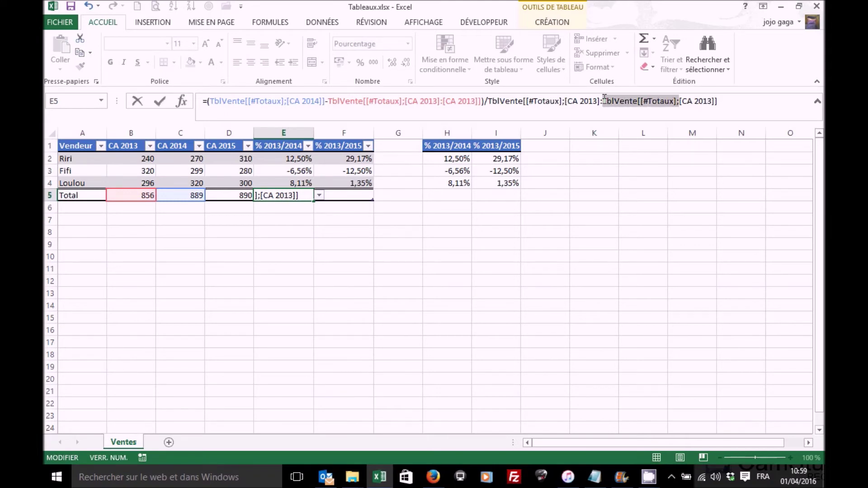
key("Delete")
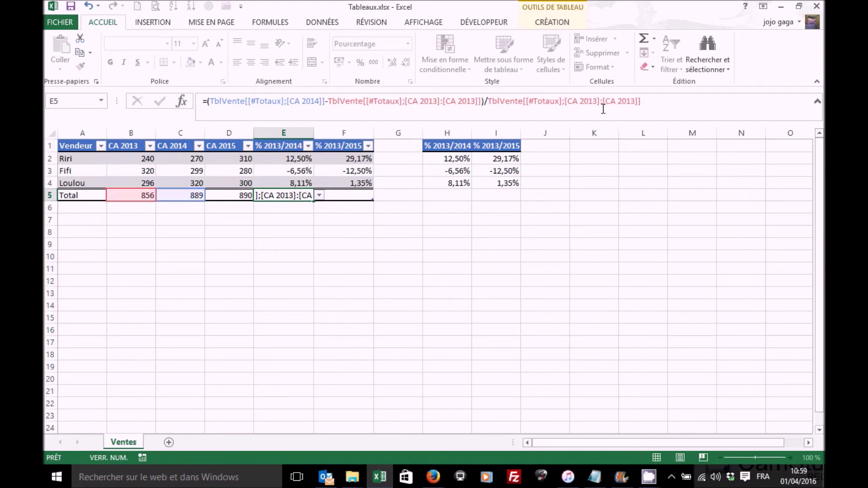
key("Return")
- Fill the E5 total formula across into F5 and check the structured references in both cells
left_click(307, 195)
left_click_drag(313, 201, 352, 191)
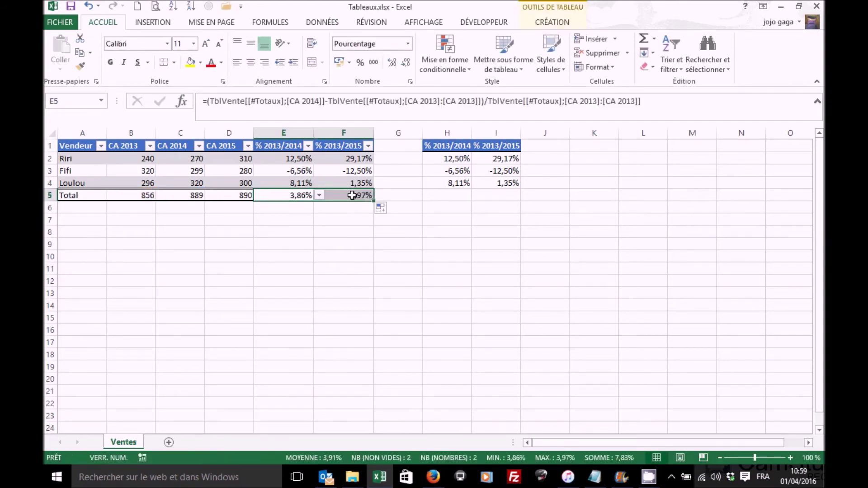
left_click(352, 192)
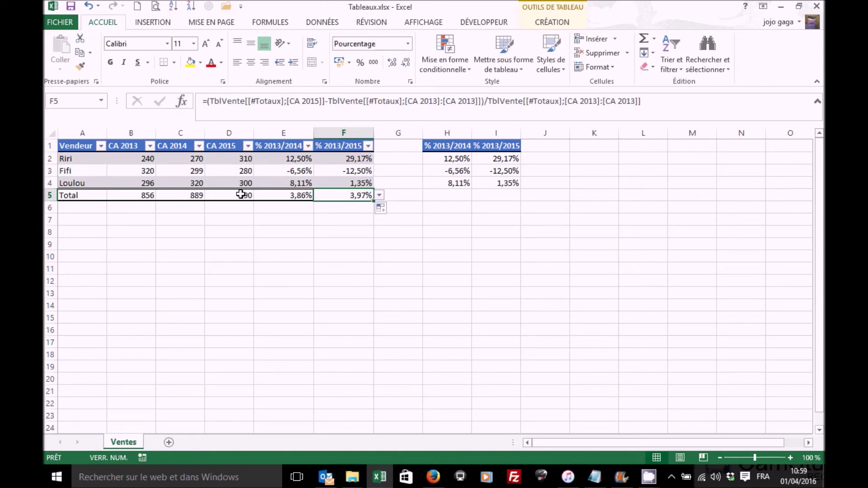
left_click(452, 196)
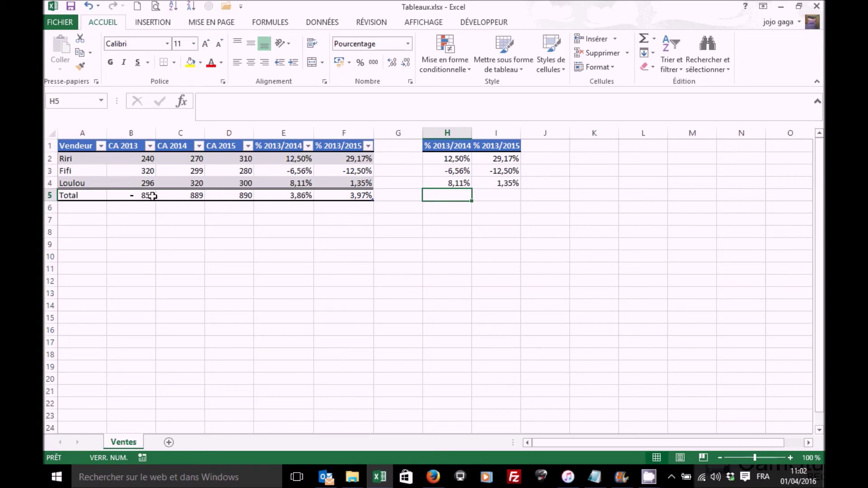
left_click(295, 197)
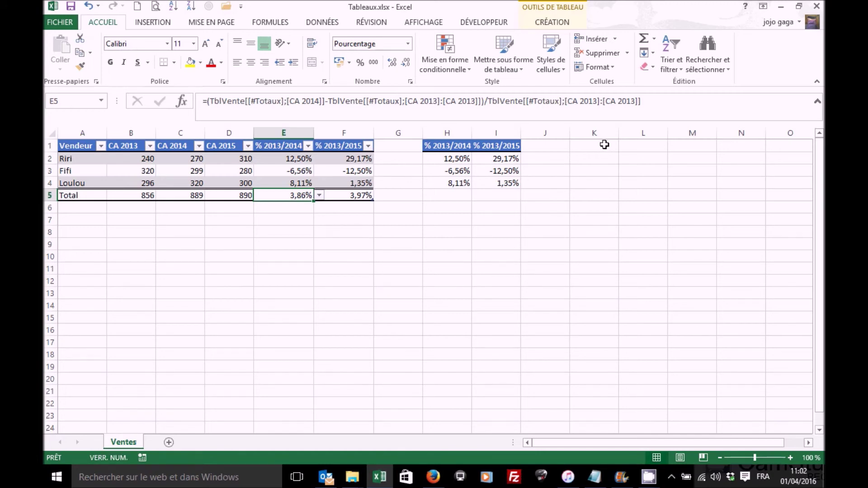
- Enter the header Vendeur in cell K1, outside the table
left_click(615, 159)
left_click(637, 159)
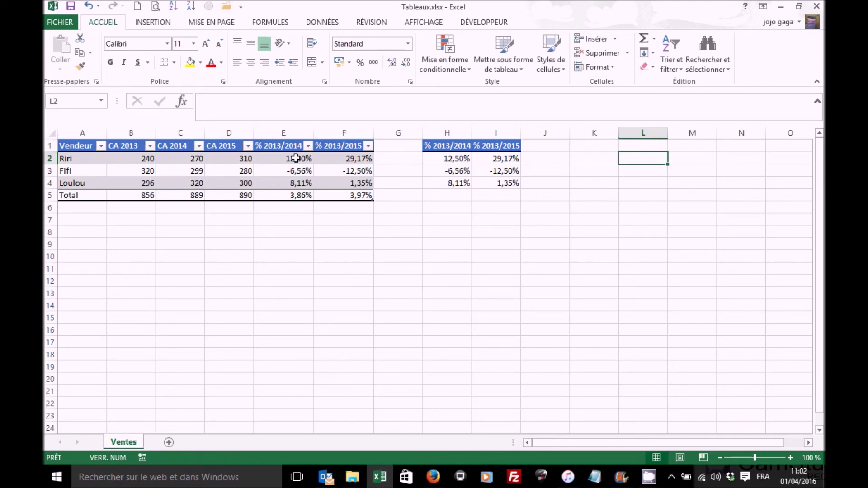
left_click(599, 147)
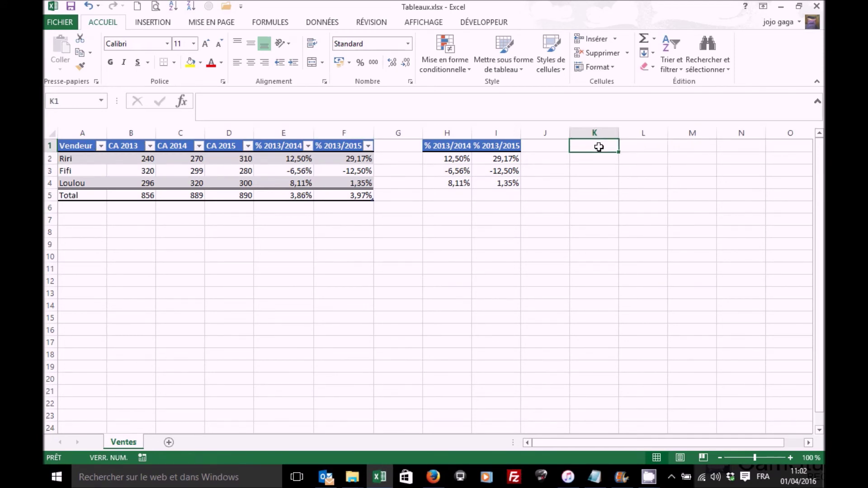
type("Vendeur")
key("Return")
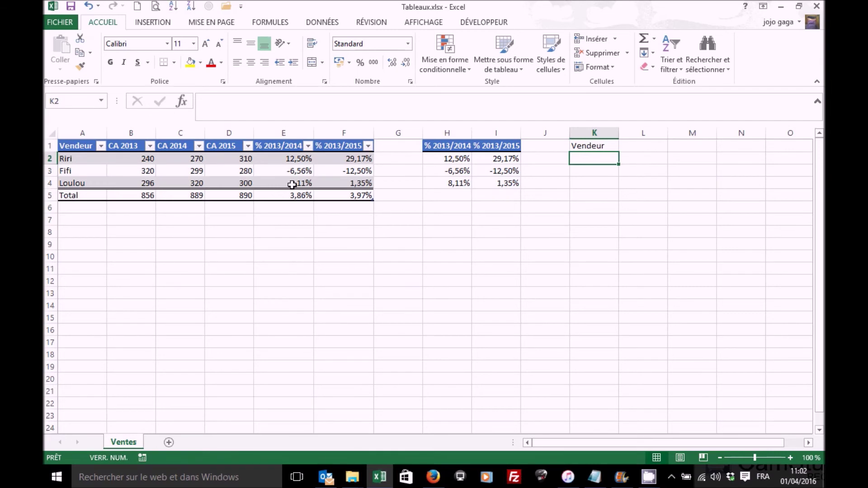
- Generate the Vendeur column reference in K2, copy TblVente[Vendeur] without the equals sign, and cancel the cell entry
type("=")
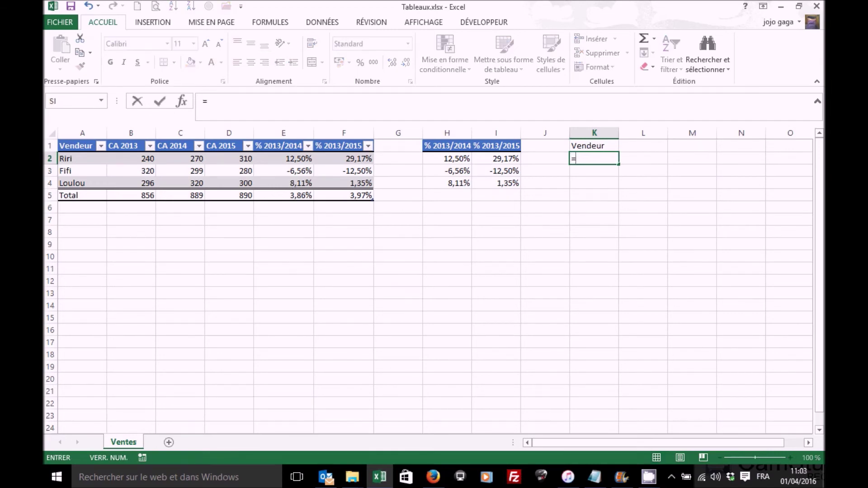
left_click(77, 140)
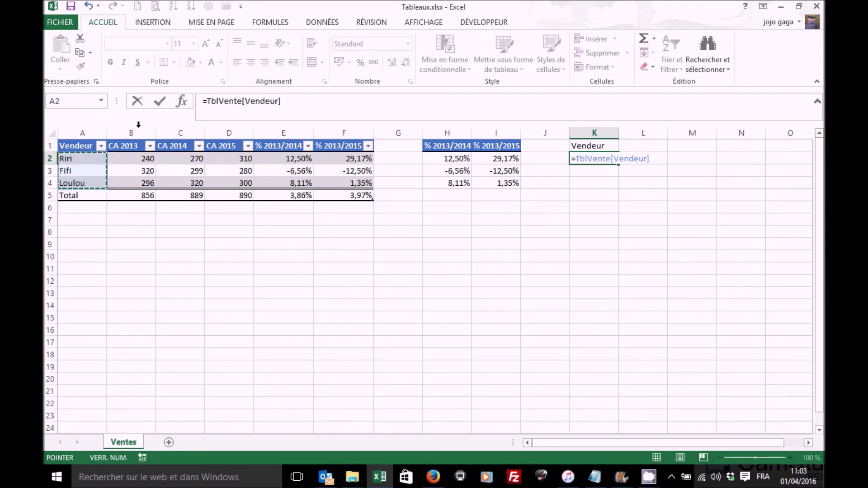
left_click_drag(281, 101, 207, 101)
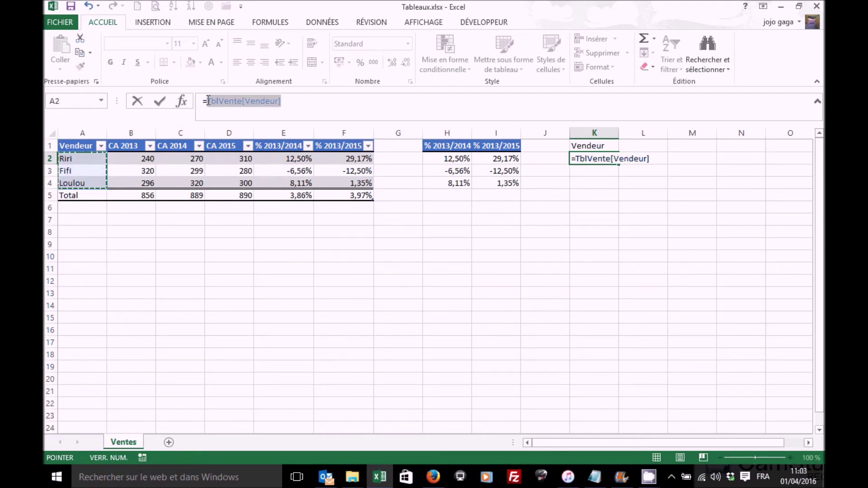
key("ctrl+c")
key("Escape")
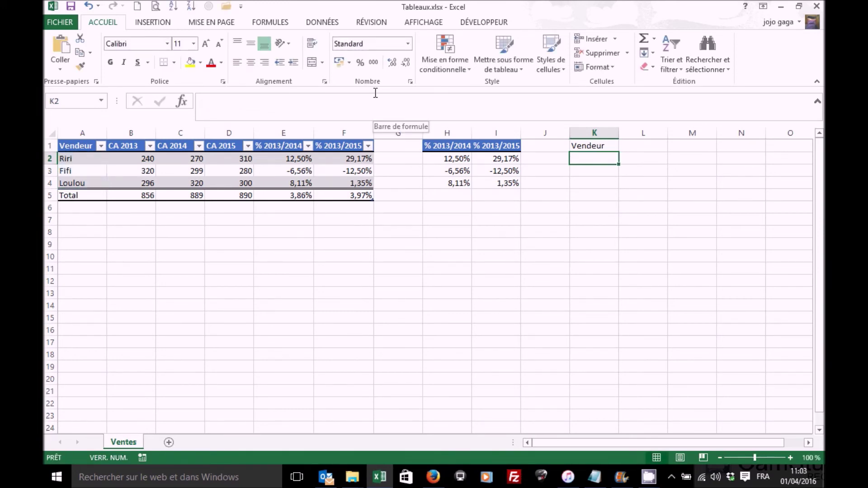
- Add data validation to K2 allowing a Liste, with the copied TblVente[Vendeur] reference wrapped in =indirect as its source
left_click(322, 25)
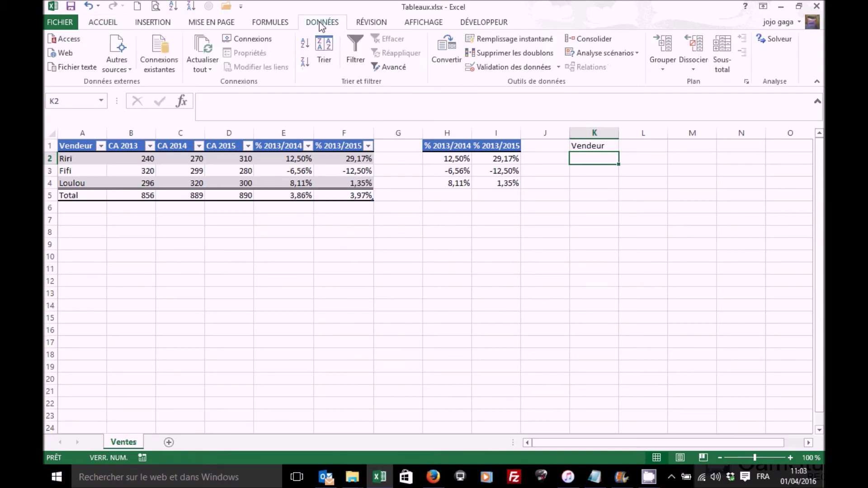
left_click(504, 70)
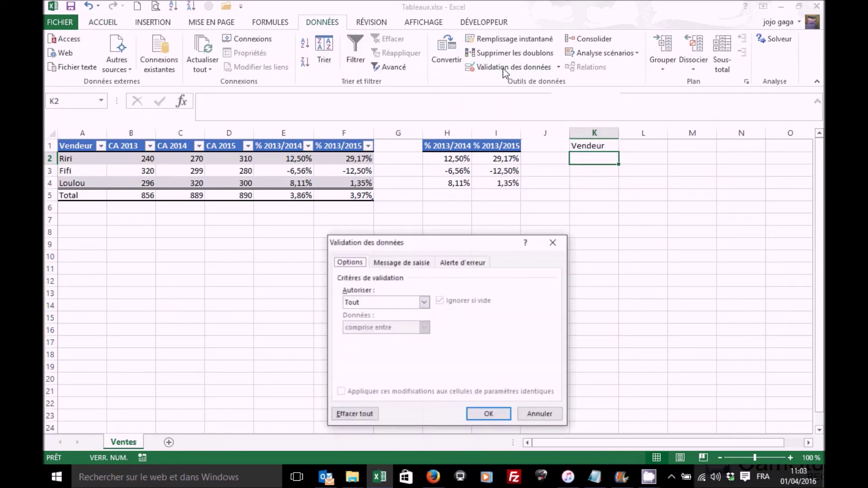
left_click(424, 301)
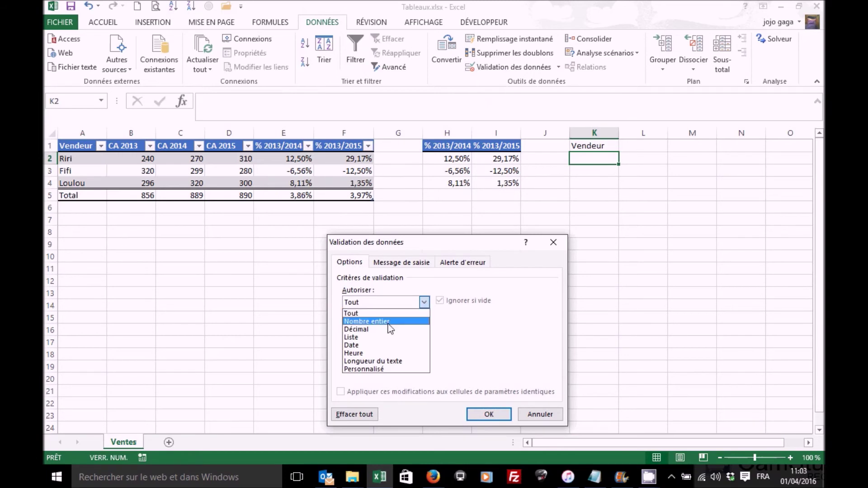
left_click(357, 337)
left_click(360, 351)
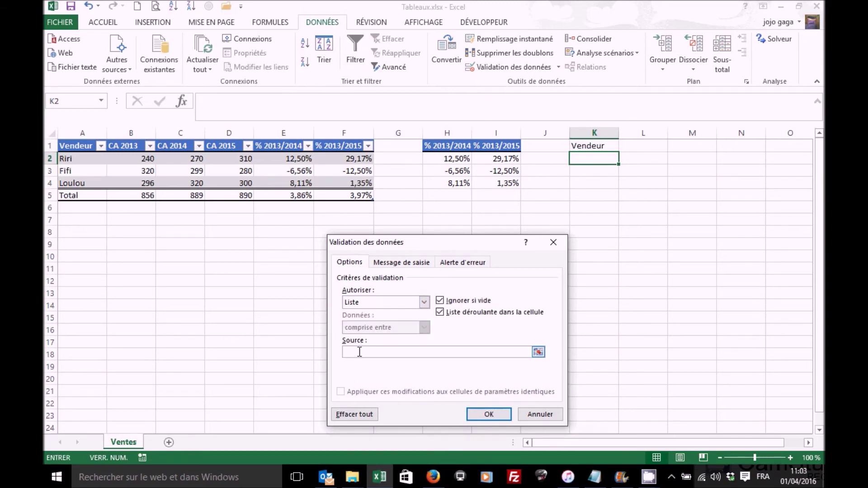
type("=indirect")
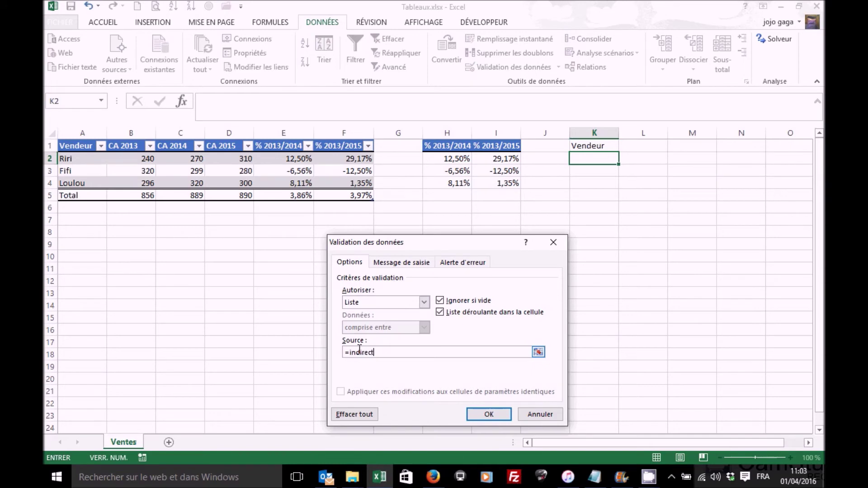
type("(\"")
key("ctrl+v")
left_click(489, 415)
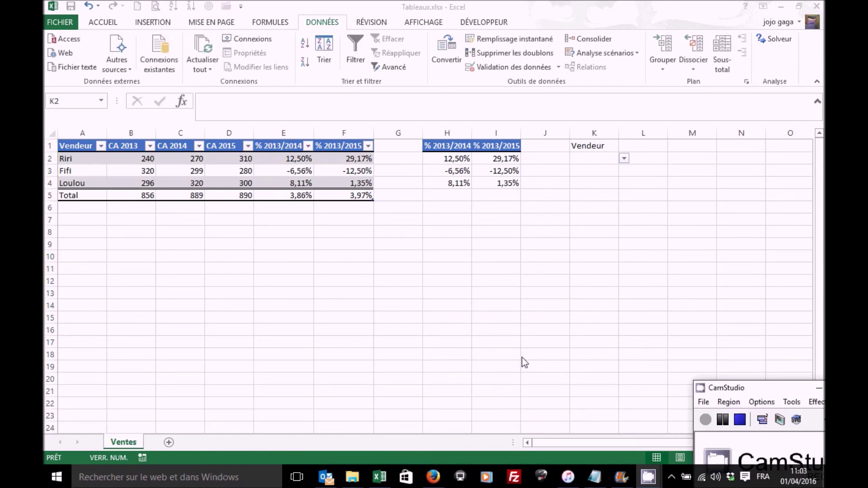
- Test the drop-down list in K2 by choosing Fifi, Riri and finally Loulou
left_click(625, 158)
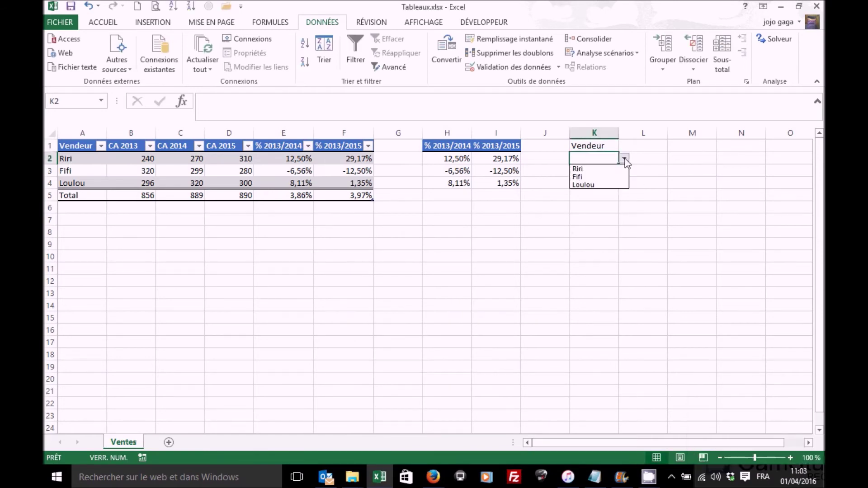
left_click(597, 176)
left_click(625, 159)
left_click(602, 168)
left_click(623, 159)
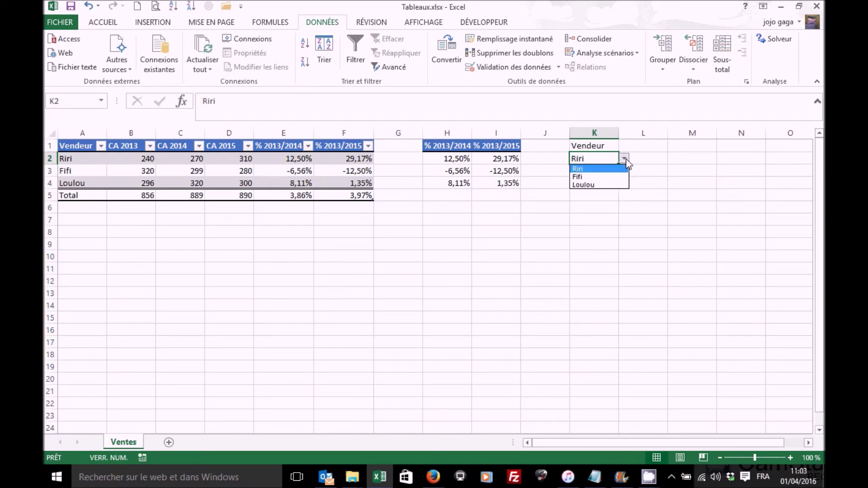
left_click(597, 185)
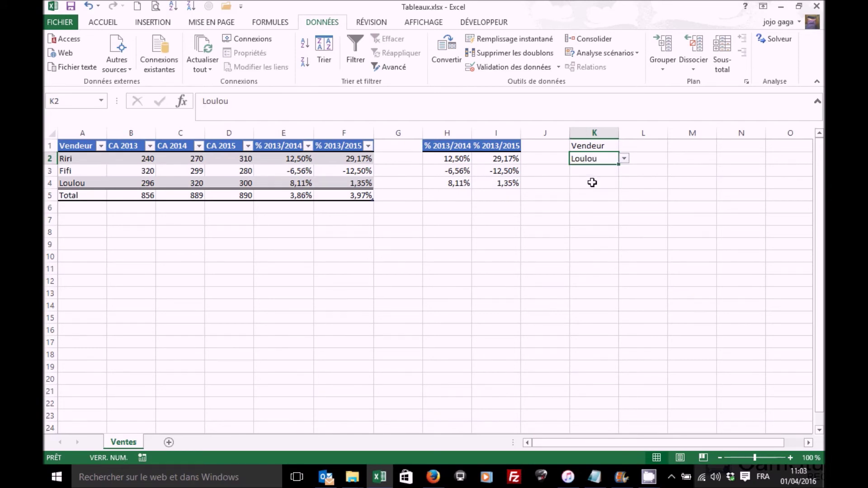
- Fill the % 2013/2014 formula in E4 down one row to add a table row above Total, and enter Donald in A5
left_click(285, 182)
left_click_drag(313, 188, 314, 206)
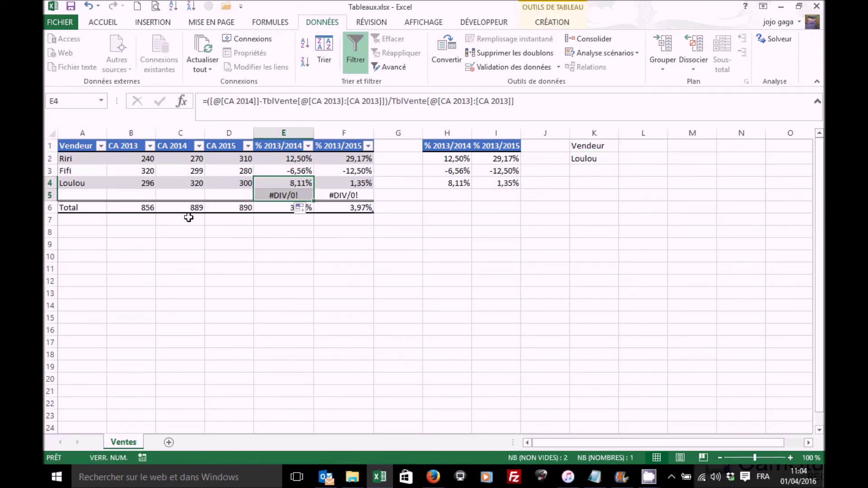
left_click(85, 195)
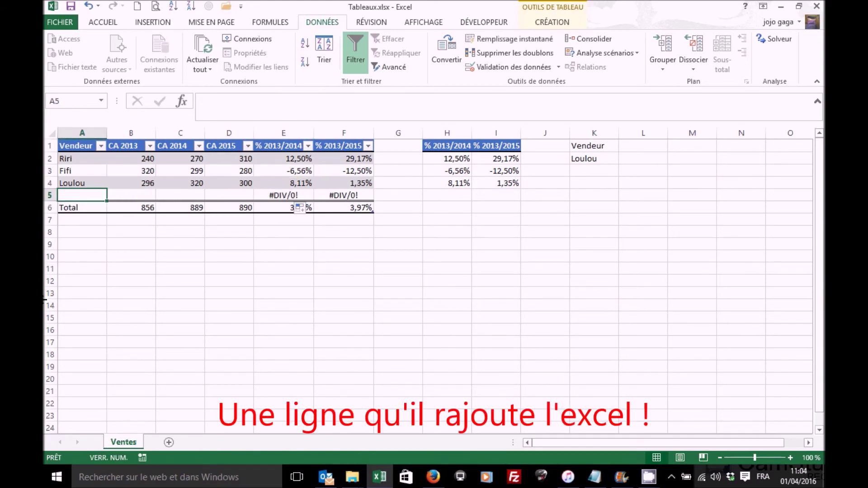
type("Donald")
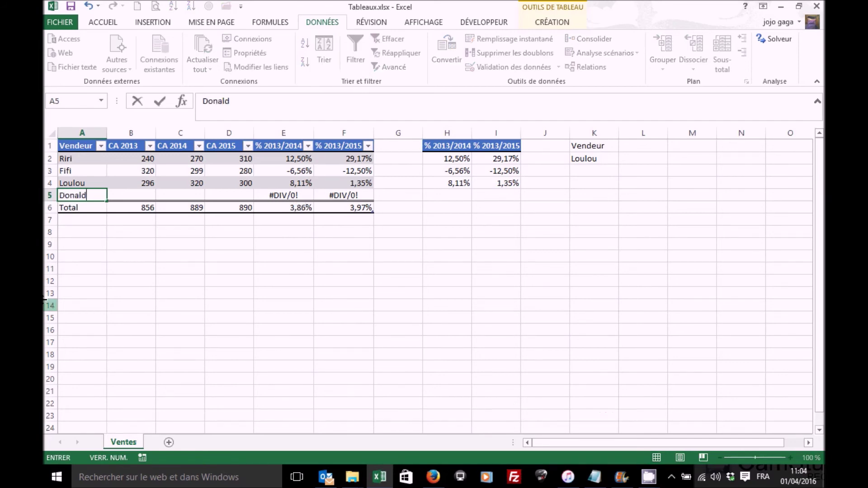
key("Tab")
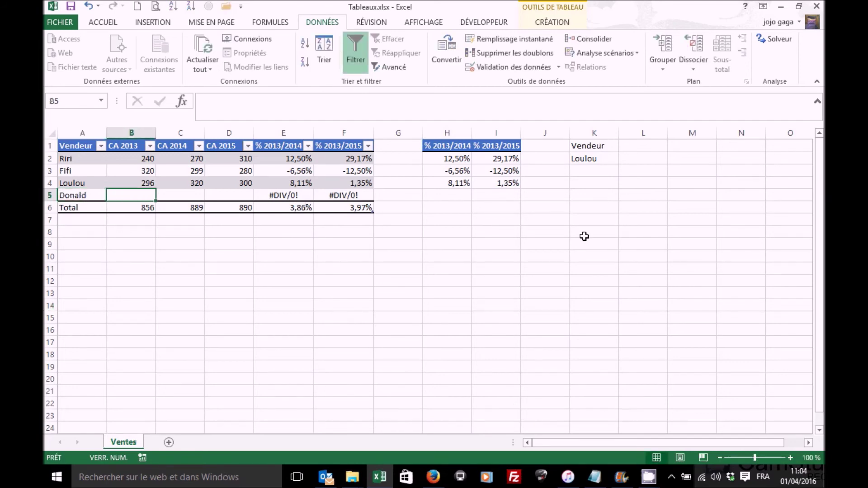
- Check the vendor drop-down list in K2 for the added row and choose Fifi
left_click(612, 162)
left_click(625, 157)
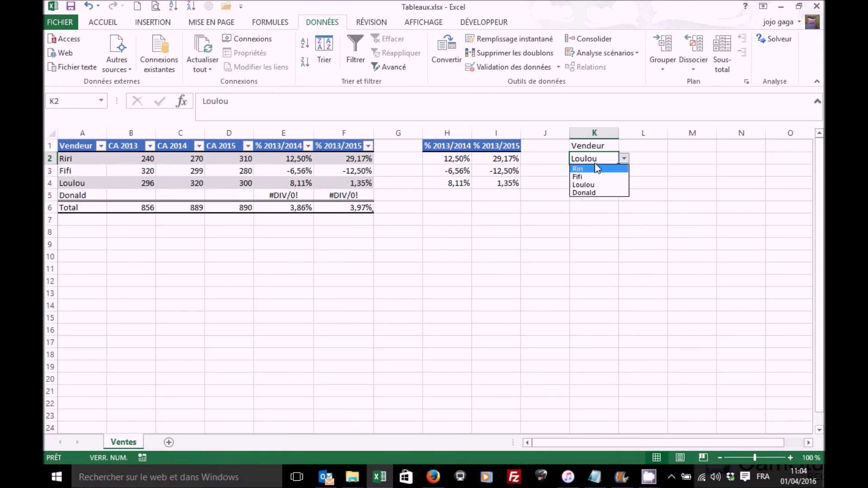
left_click(594, 157)
left_click(624, 158)
left_click(602, 175)
- Generate the table's header row reference in L1, copy TblVente[#En-têtes] without the equals sign, and cancel the cell entry
left_click(654, 145)
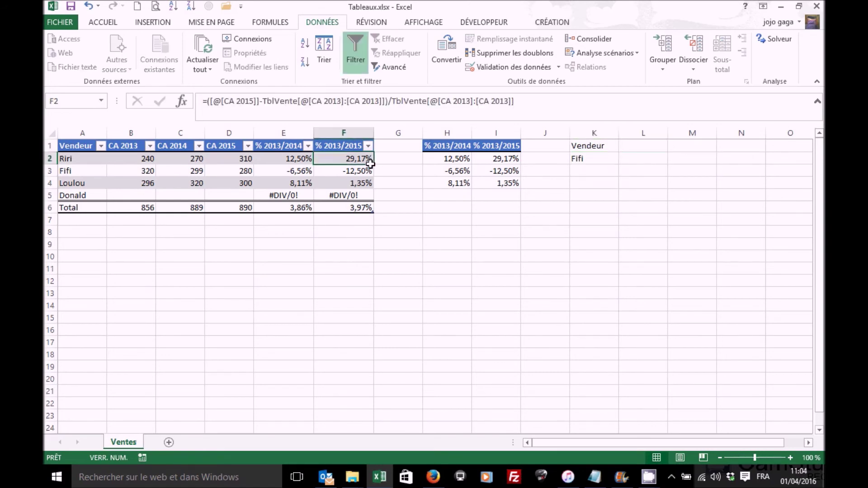
type("=")
left_click(57, 144)
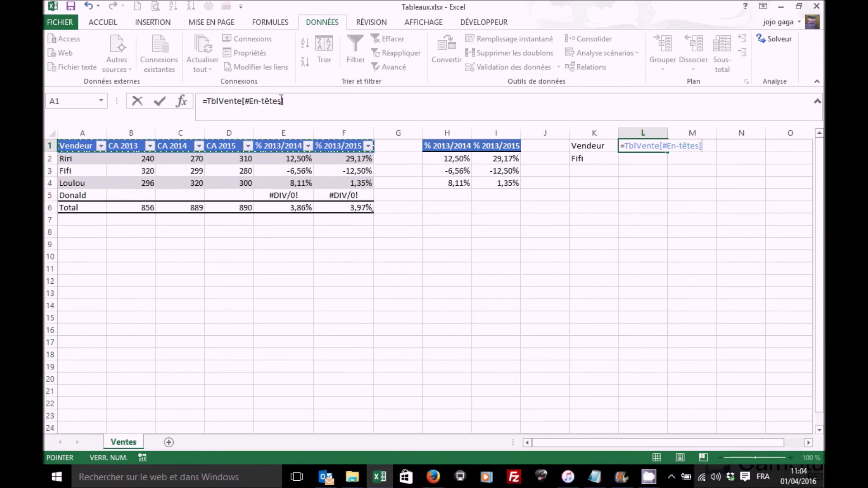
left_click_drag(284, 101, 210, 101)
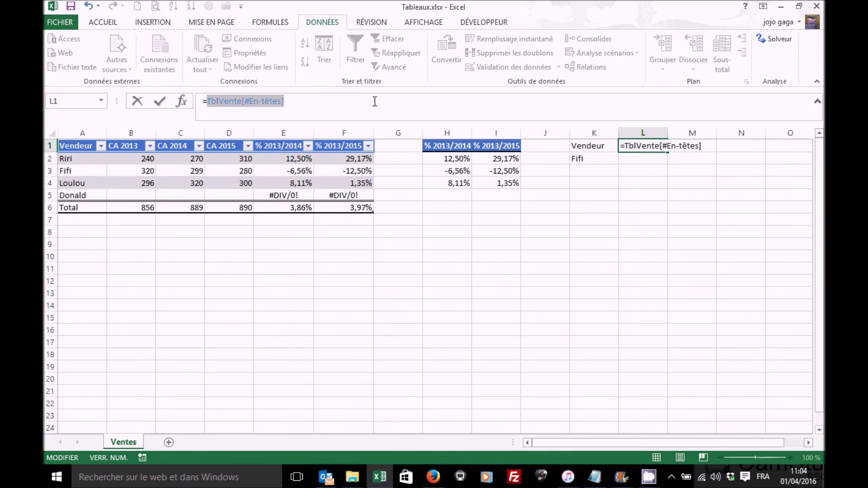
key("Escape")
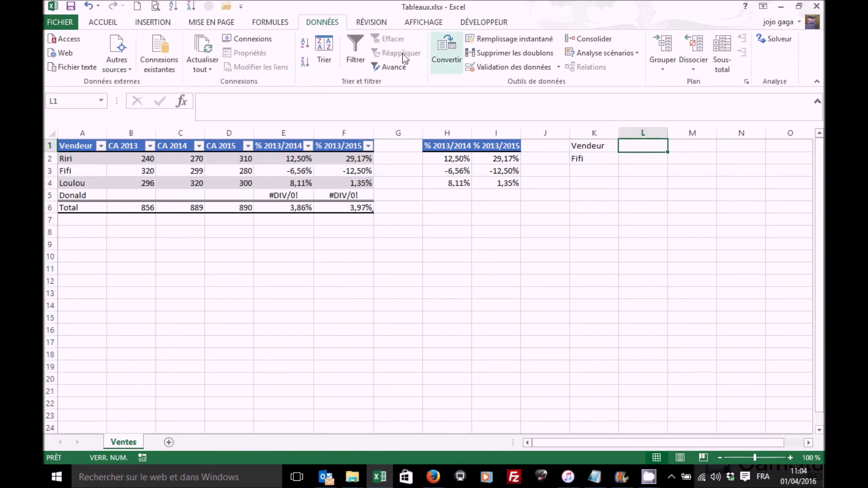
- Add Liste data validation to L1 with source =indirect("TblVente[#En-têtes]"), and choose CA 2014 from its drop-down
left_click(518, 68)
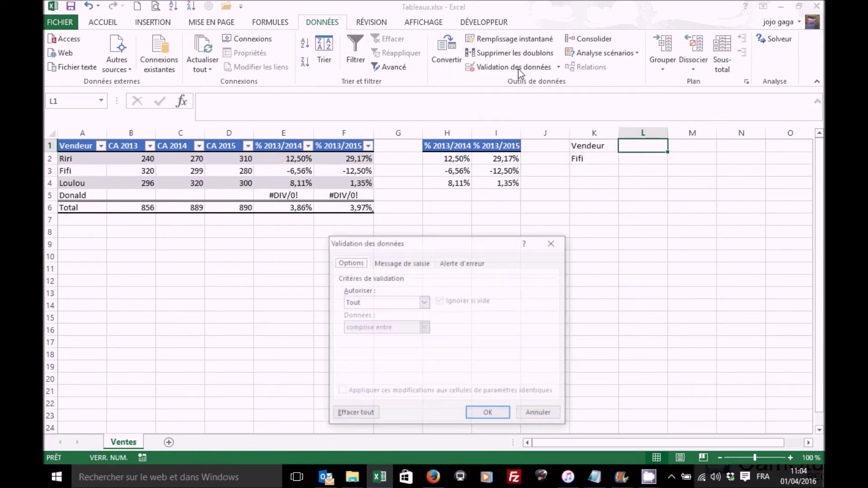
left_click(424, 302)
left_click(367, 339)
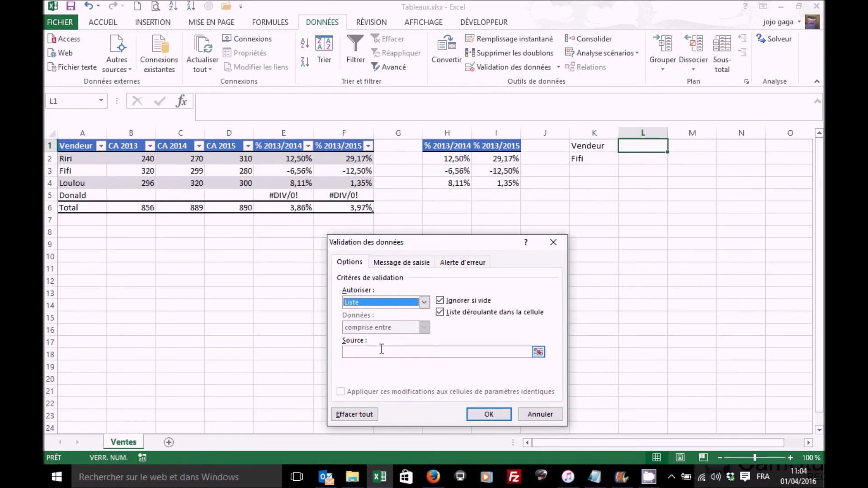
left_click(382, 350)
type("=l")
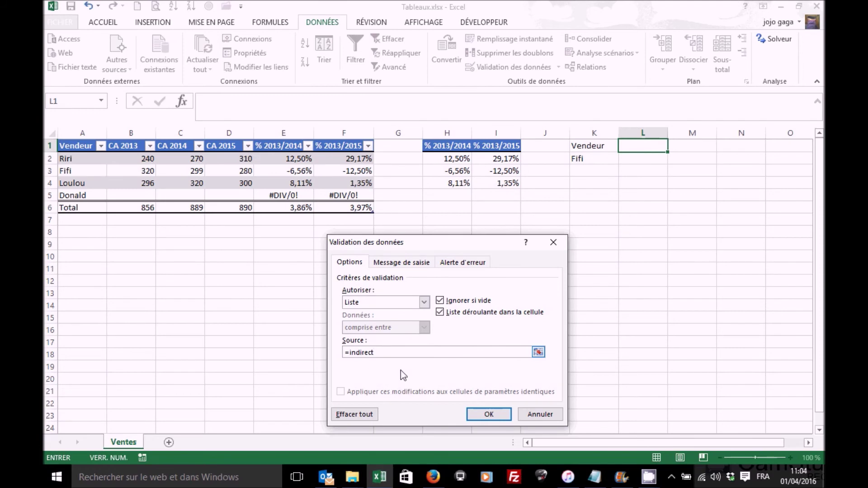
type("ndirect(\"TblVente[#En-têtes]\")")
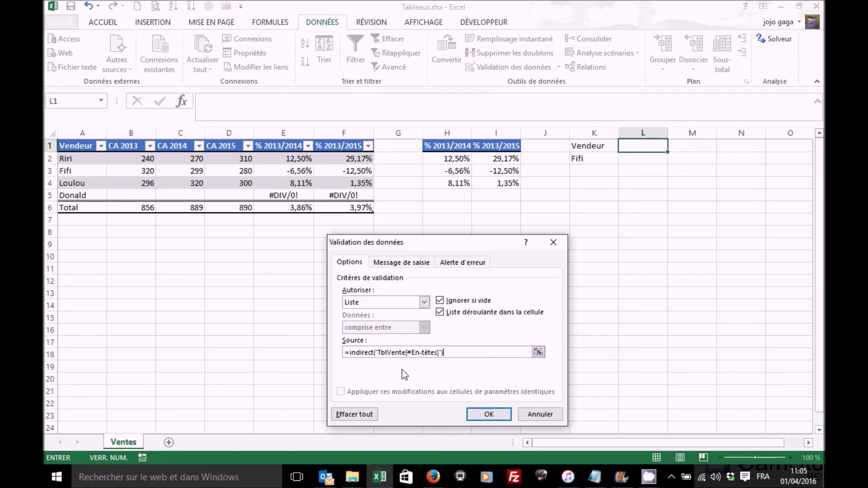
left_click(488, 415)
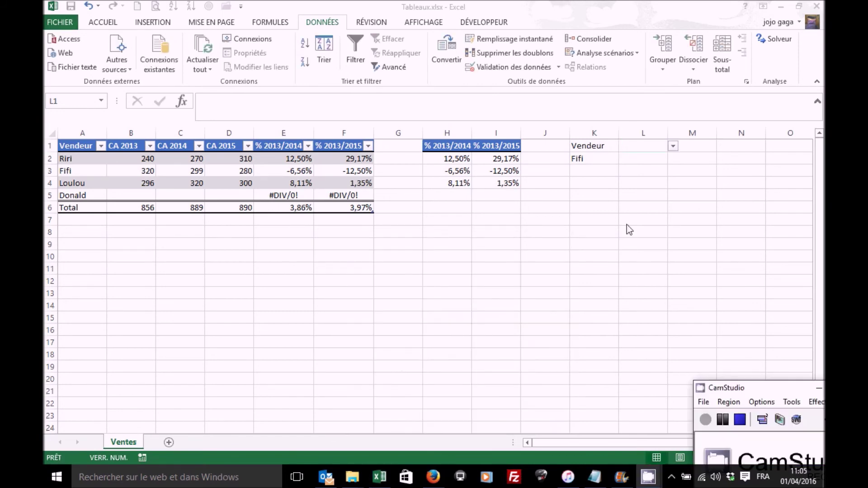
left_click(674, 147)
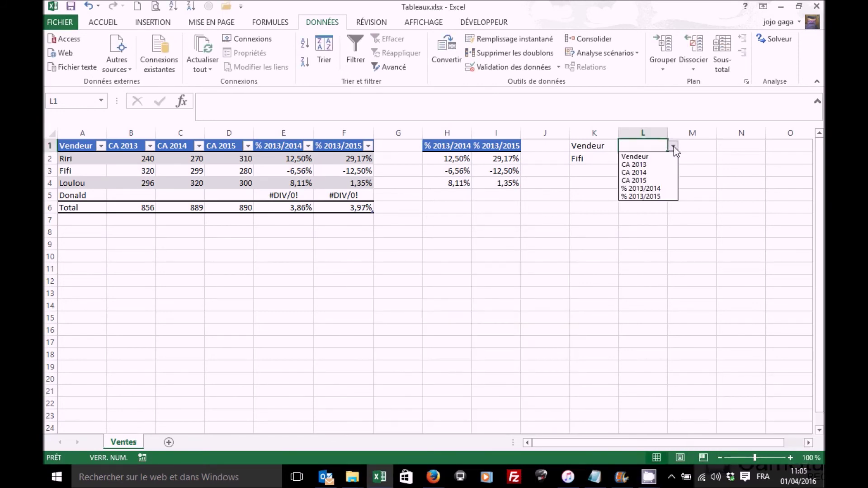
left_click(654, 172)
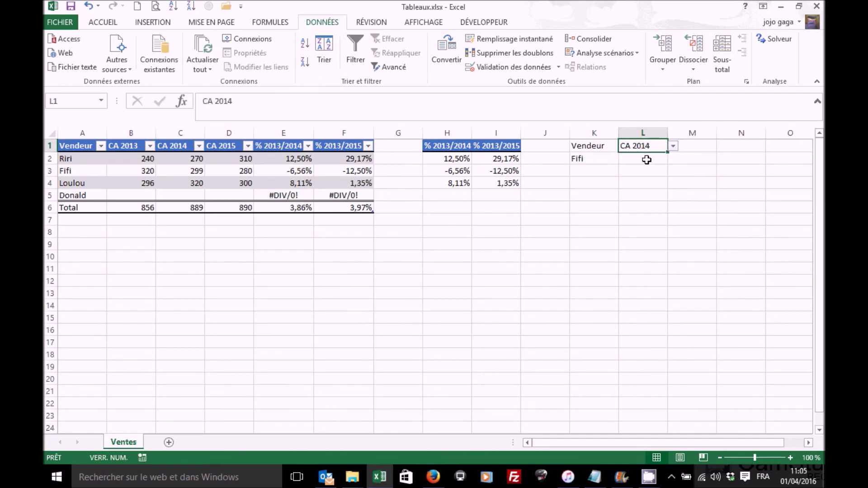
- Insert the Recherche & référence function INDEX in L2, using the matrice;no_lig;no_col form with TblVente as Matrice
left_click(646, 160)
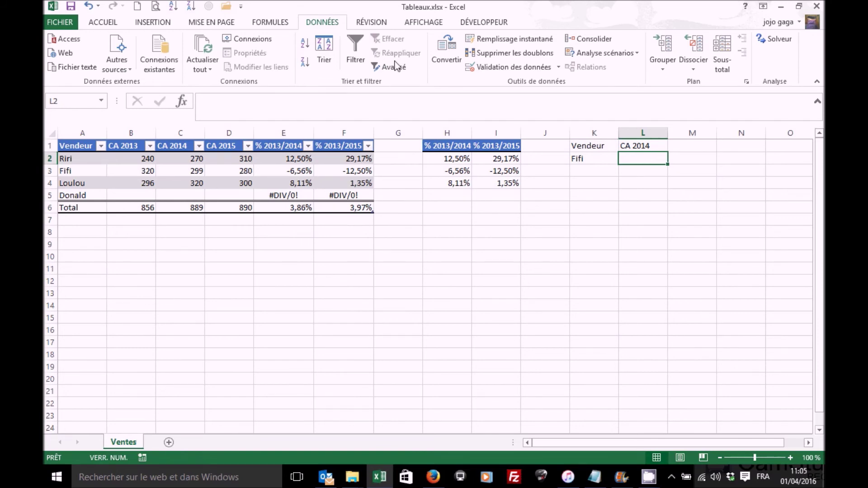
left_click(101, 102)
left_click(182, 101)
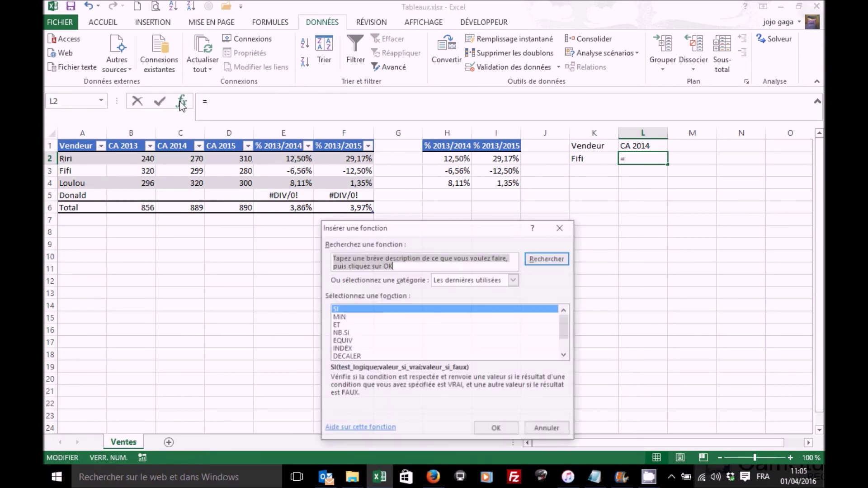
left_click(514, 282)
left_click(471, 334)
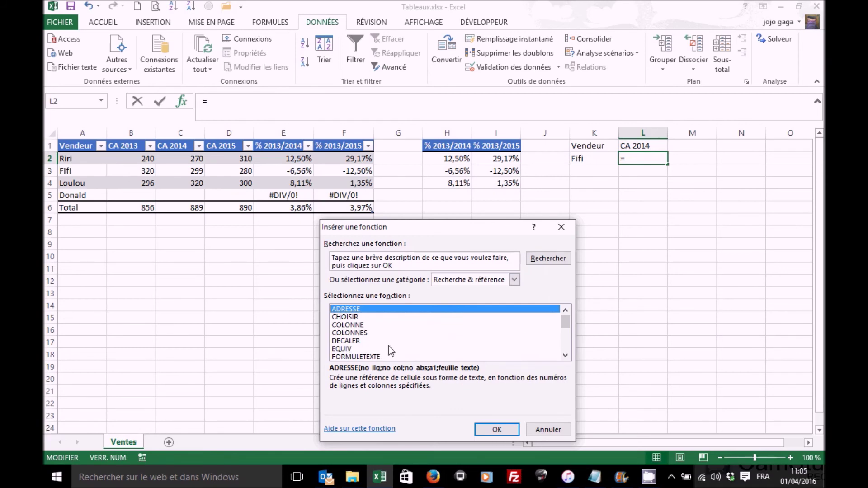
left_click(566, 356)
left_click(566, 356)
left_click(566, 356)
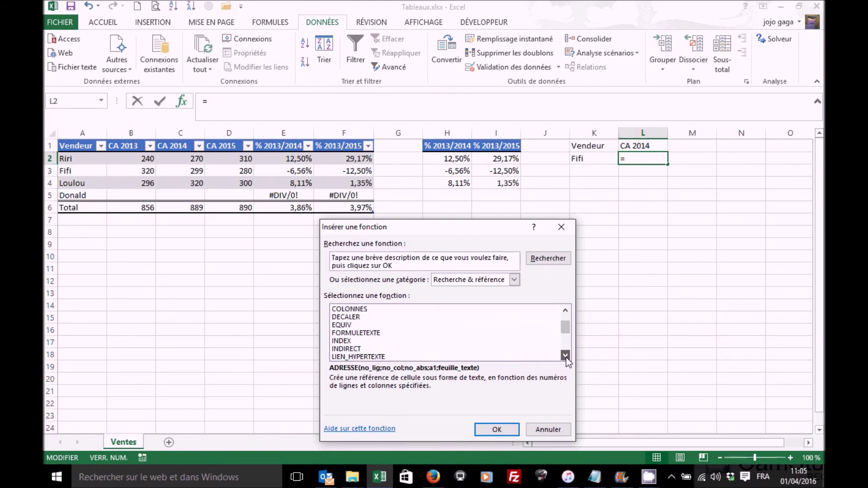
left_click(361, 341)
left_click(495, 432)
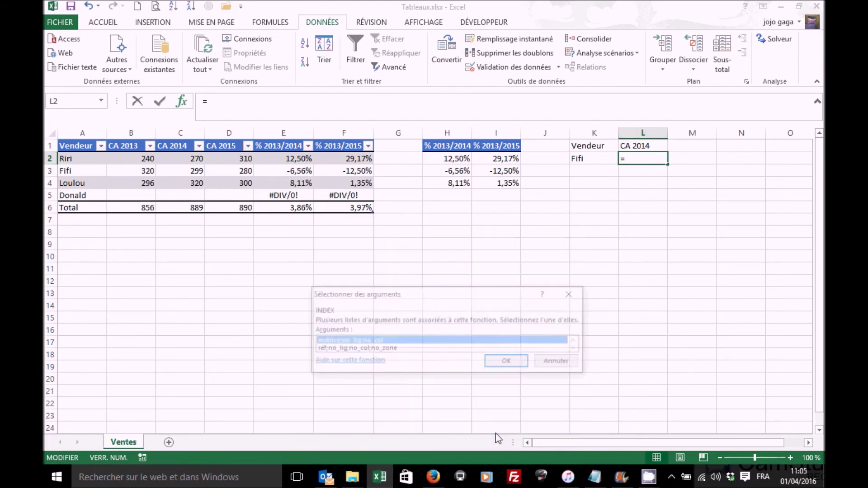
left_click(507, 364)
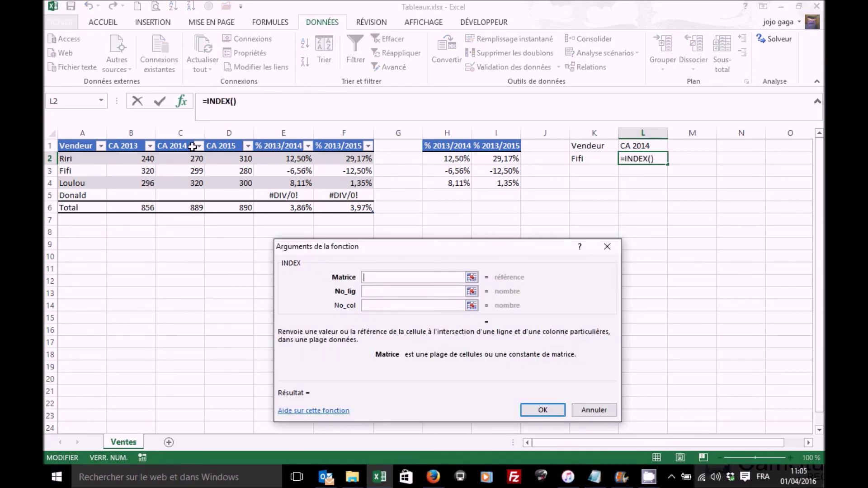
left_click(57, 137)
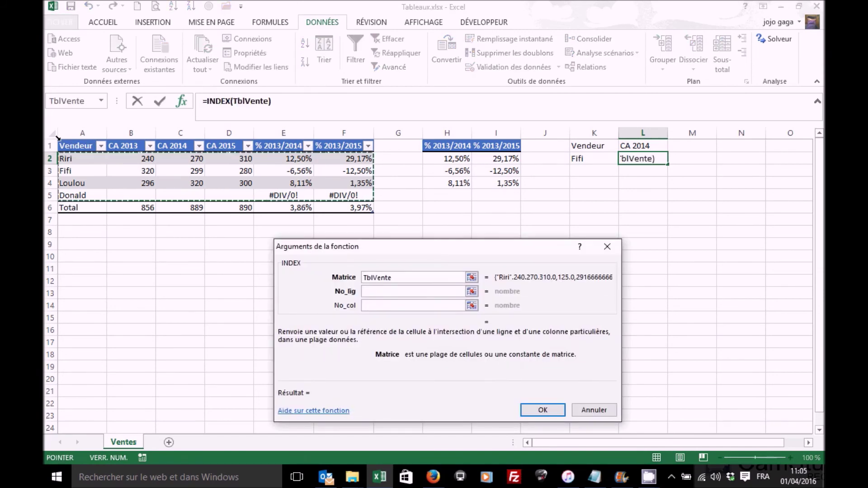
- Nest EQUIV as the INDEX row number, looking up K2 in TblVente[Vendeur] with match type 0
left_click(375, 295)
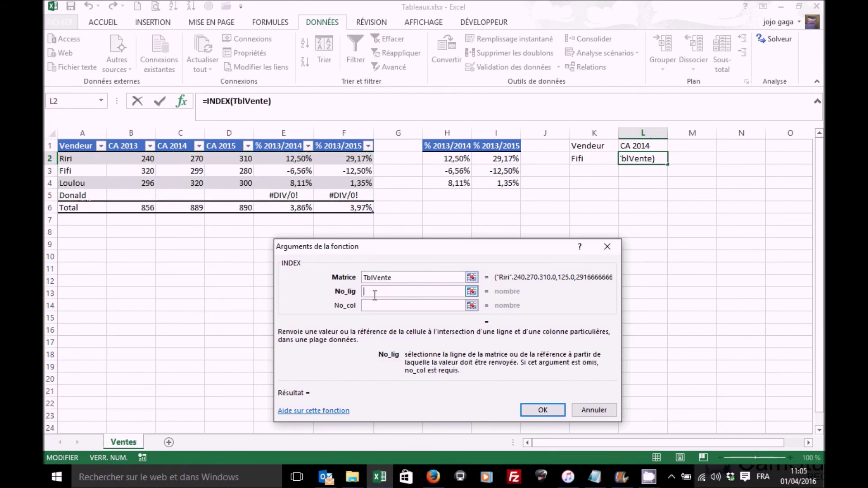
left_click(102, 102)
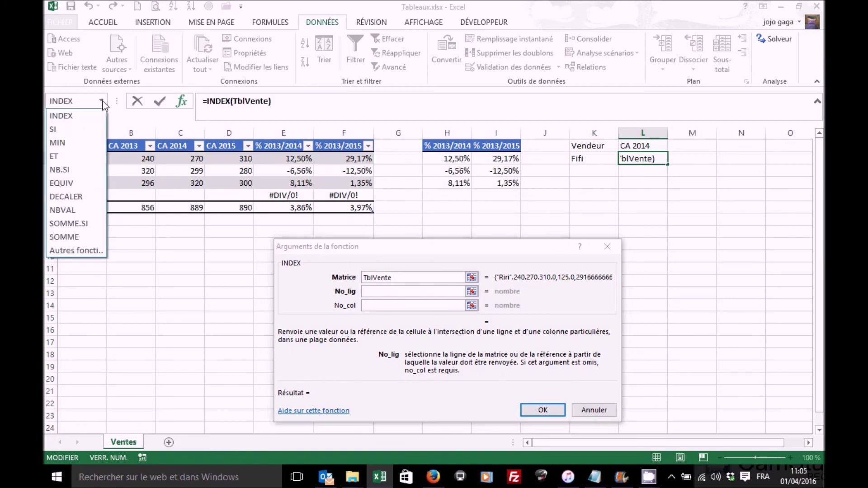
left_click(75, 184)
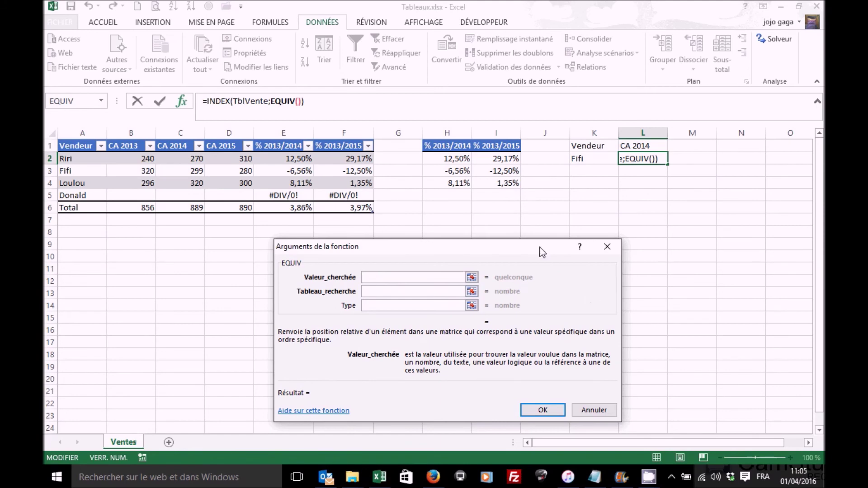
left_click(600, 159)
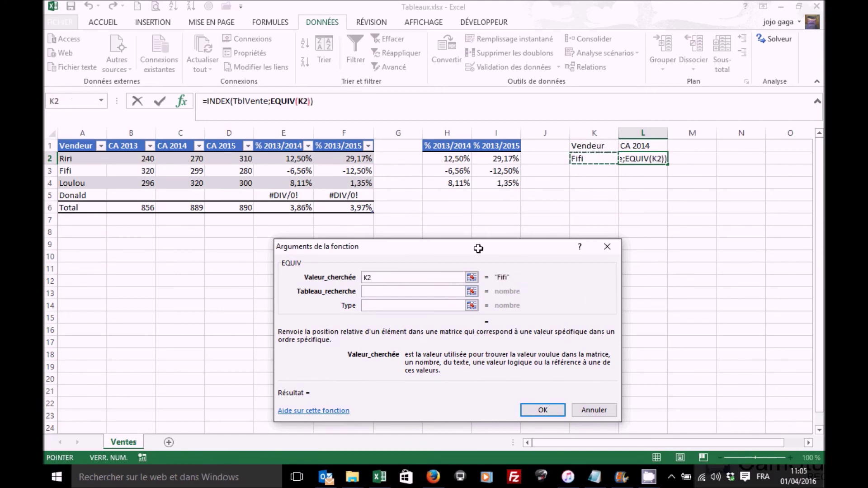
left_click(410, 290)
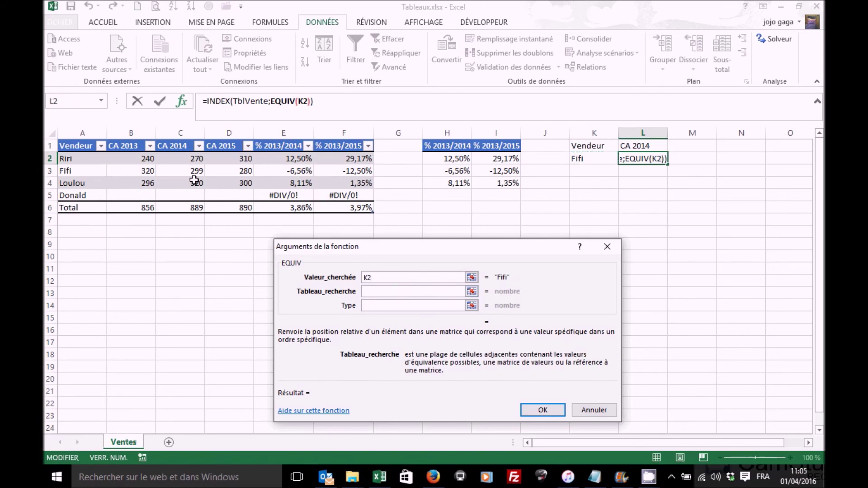
left_click(82, 138)
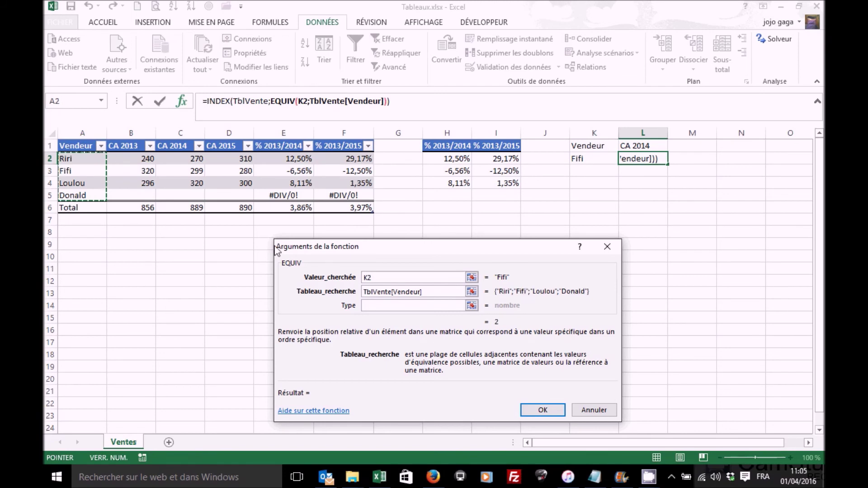
left_click(400, 304)
type("0")
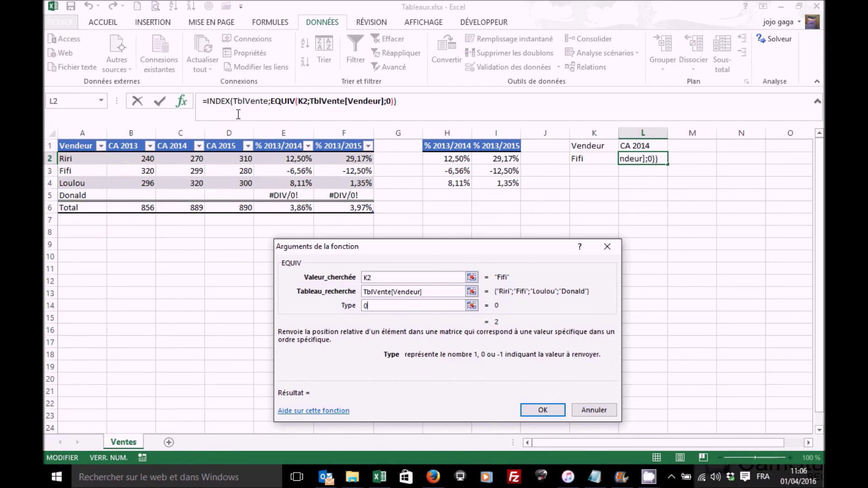
- Nest EQUIV as the INDEX column number, looking up L1 in TblVente[#En-têtes] with match type 0, and validate the formula in L2
left_click(221, 101)
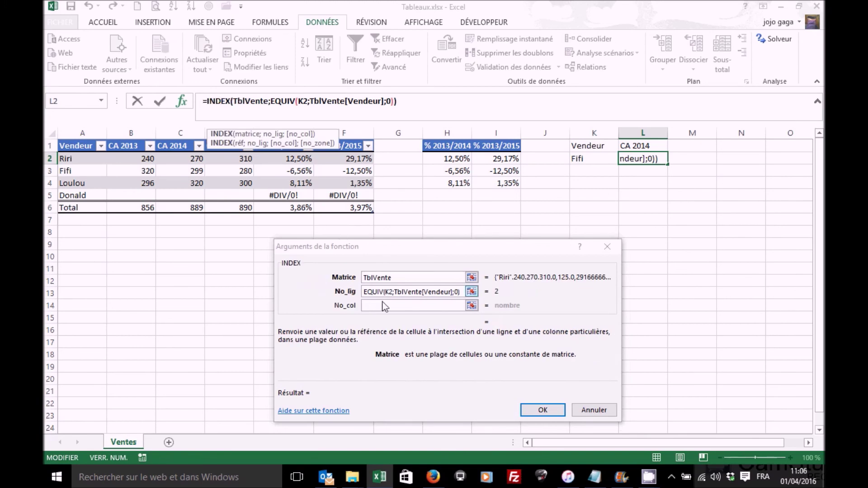
left_click(384, 305)
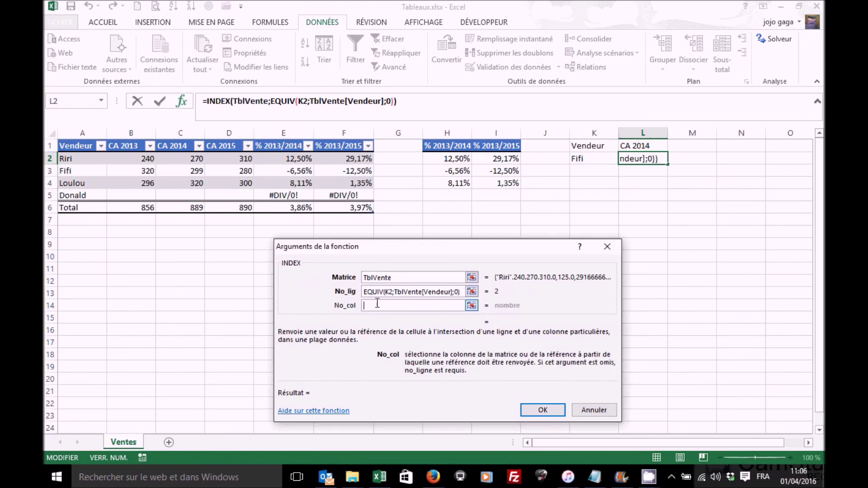
left_click(101, 101)
left_click(84, 118)
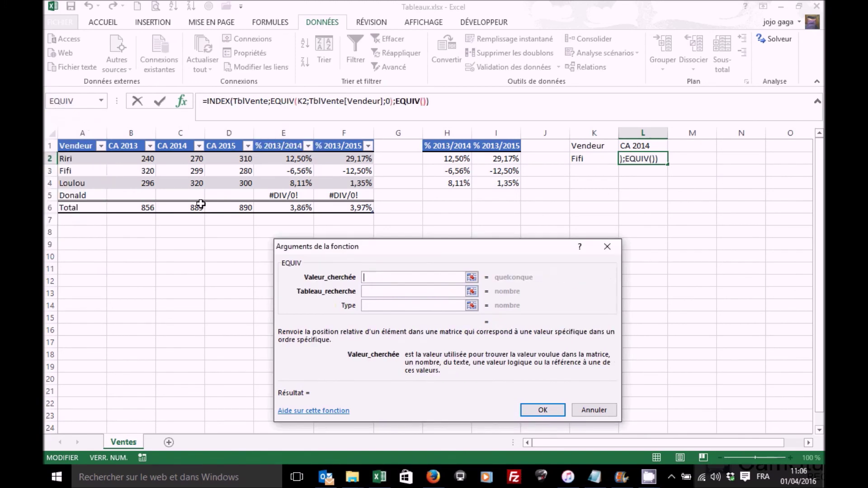
left_click(634, 145)
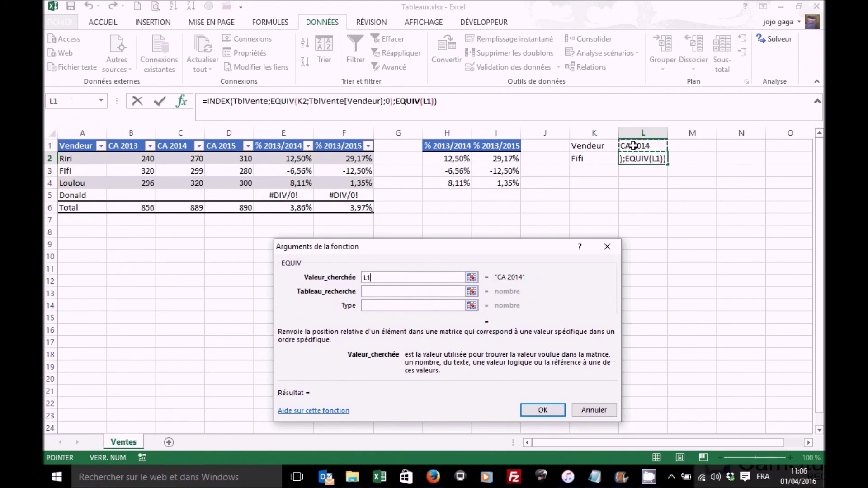
left_click(378, 291)
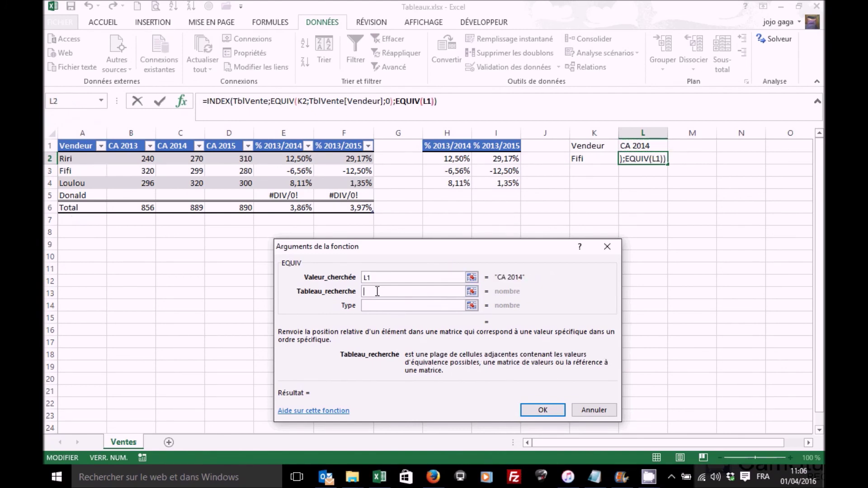
left_click(54, 145)
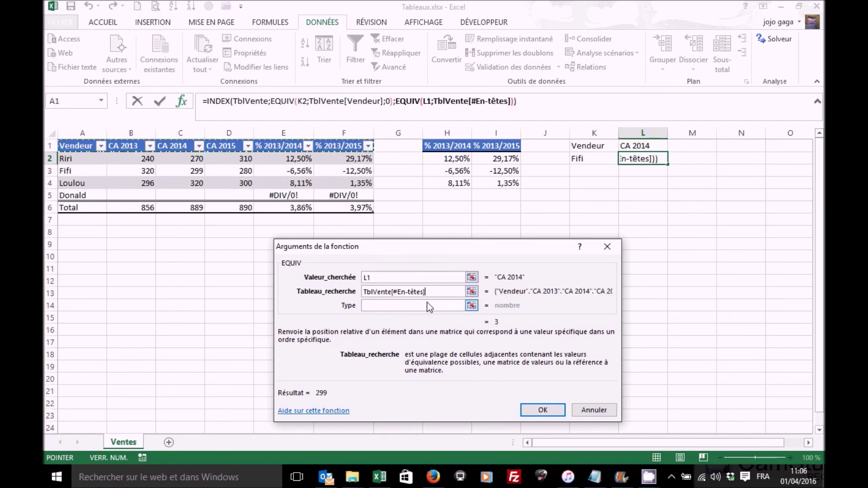
left_click(391, 304)
type("0")
left_click(544, 410)
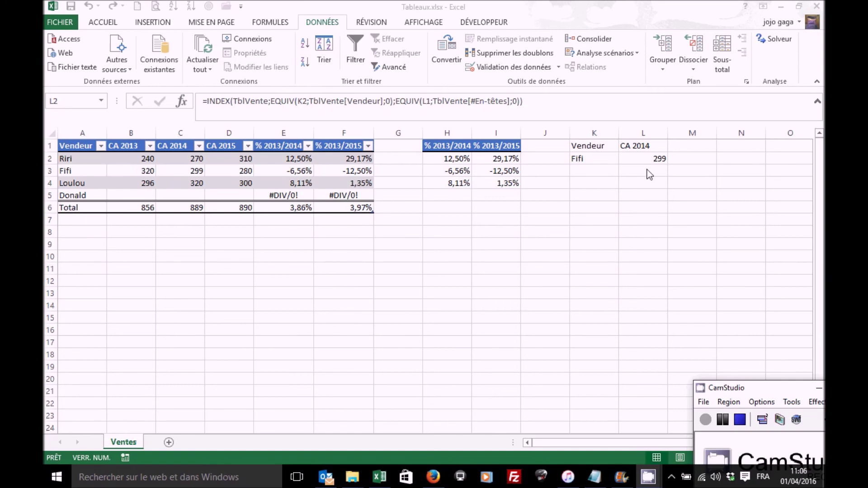
- Test the lookup by choosing % 2013/2014 and then CA 2015 from the header drop-down in L1
left_click(649, 145)
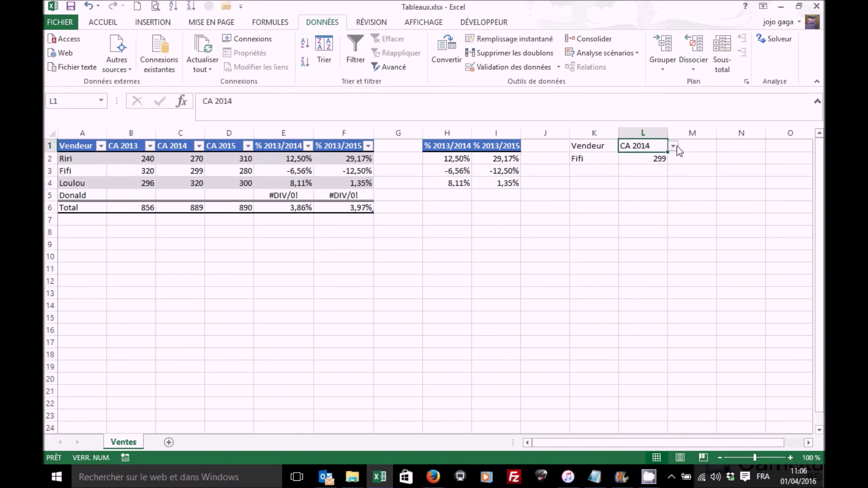
left_click(673, 146)
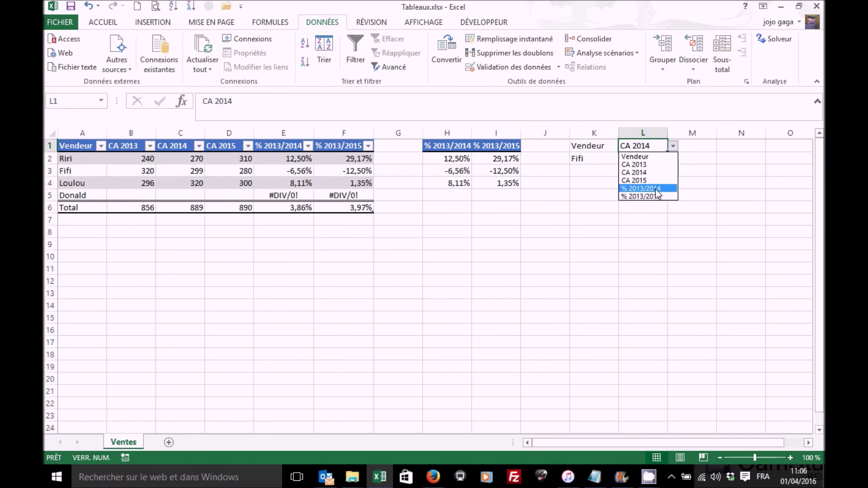
left_click(656, 189)
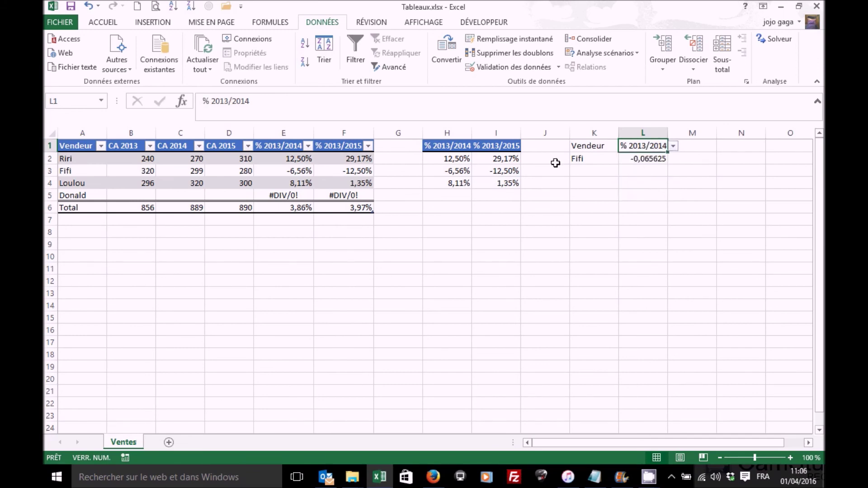
left_click(673, 151)
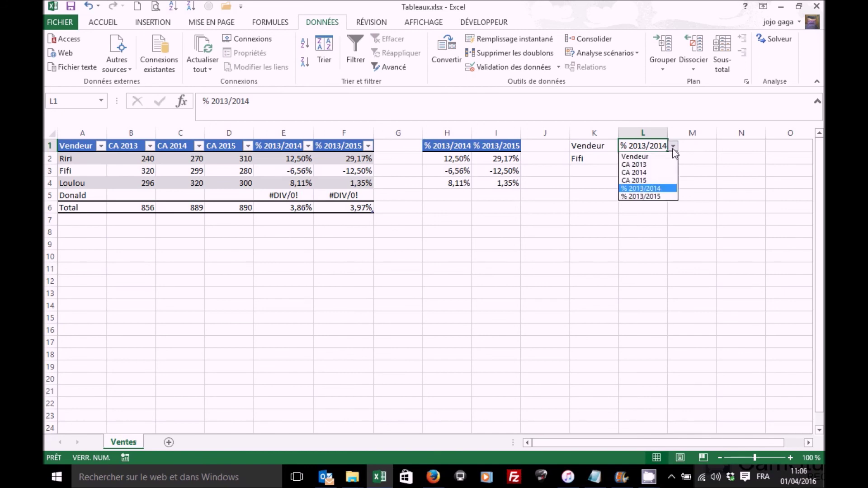
left_click(644, 181)
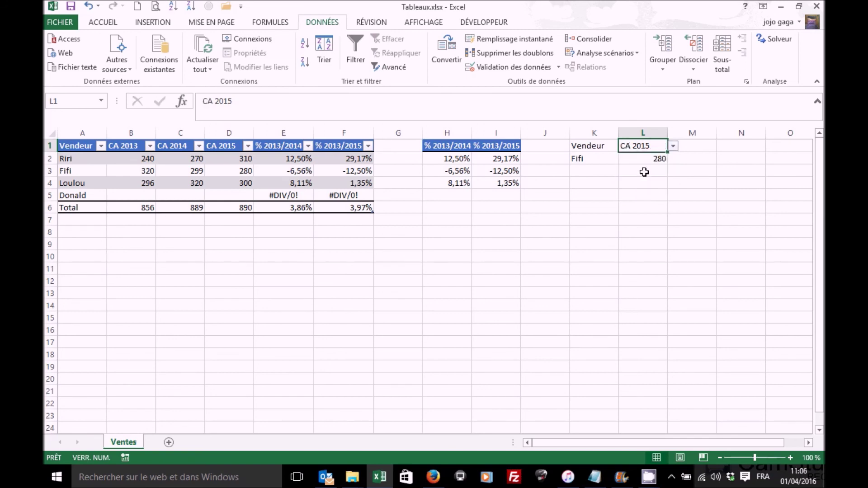
- Choose Loulou from the vendor drop-down in K2
left_click(601, 158)
left_click(624, 159)
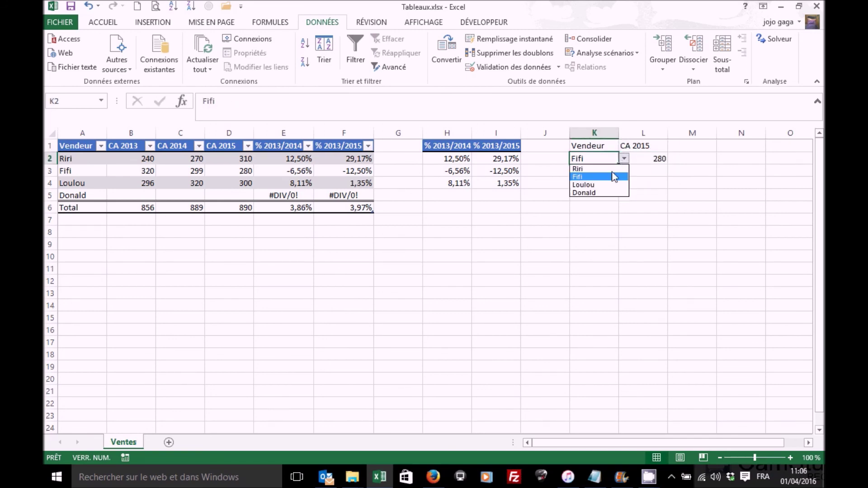
left_click(599, 185)
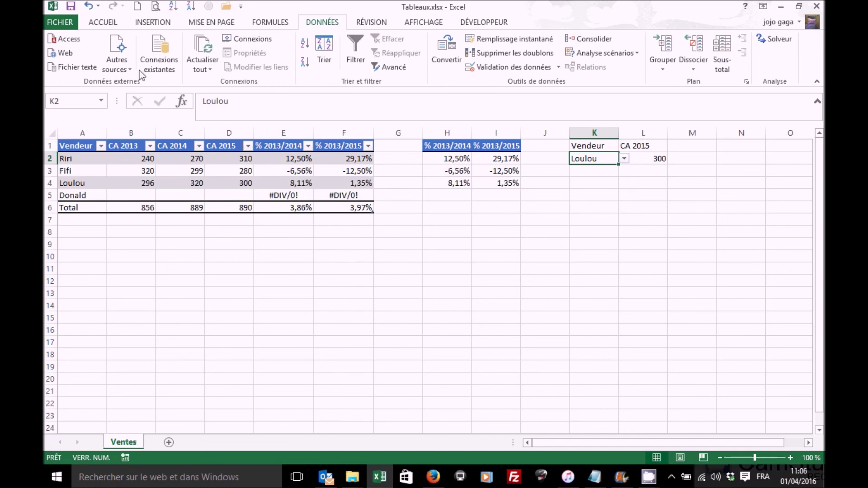
- Turn off the Excel formula option "Utiliser les noms de tableaux dans les formules" and apply the change
left_click(65, 26)
left_click(77, 275)
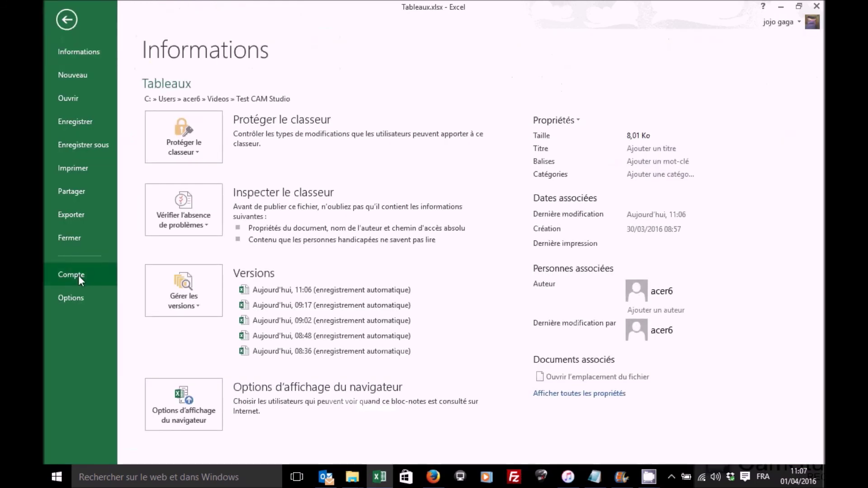
left_click(74, 298)
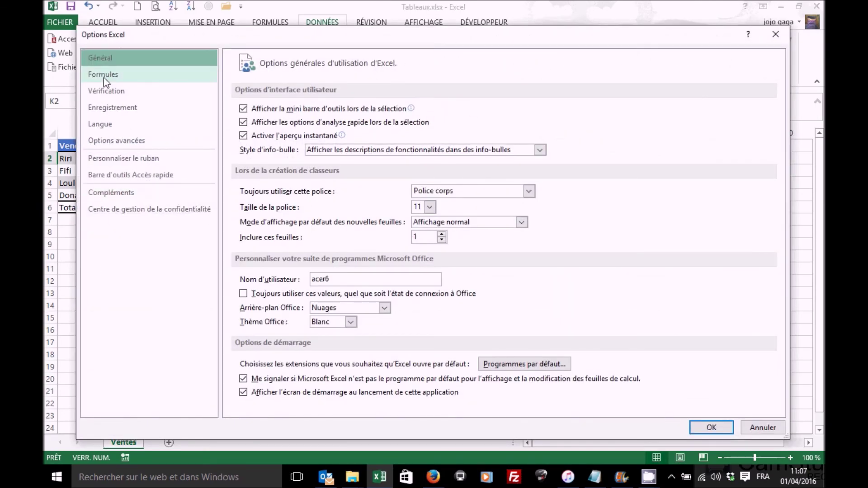
left_click(104, 77)
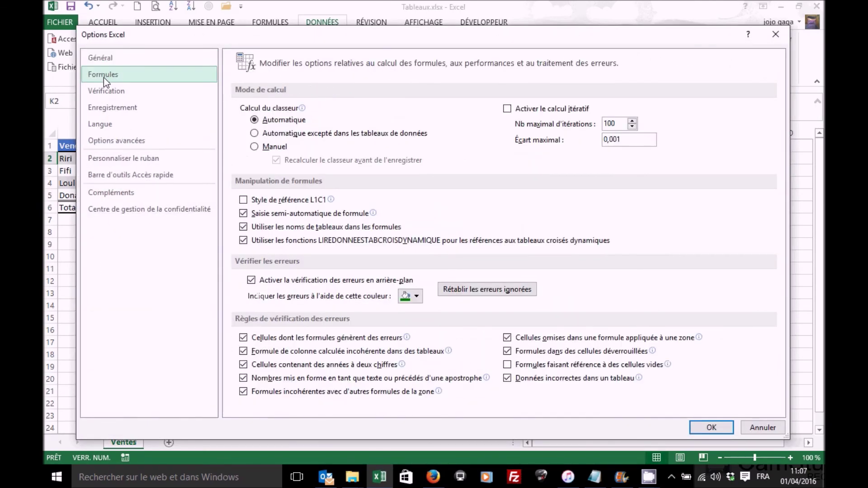
left_click(243, 227)
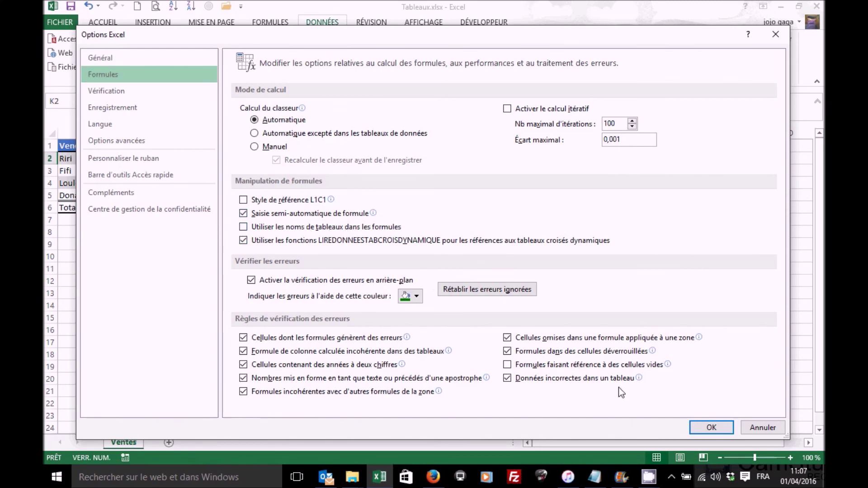
left_click(710, 427)
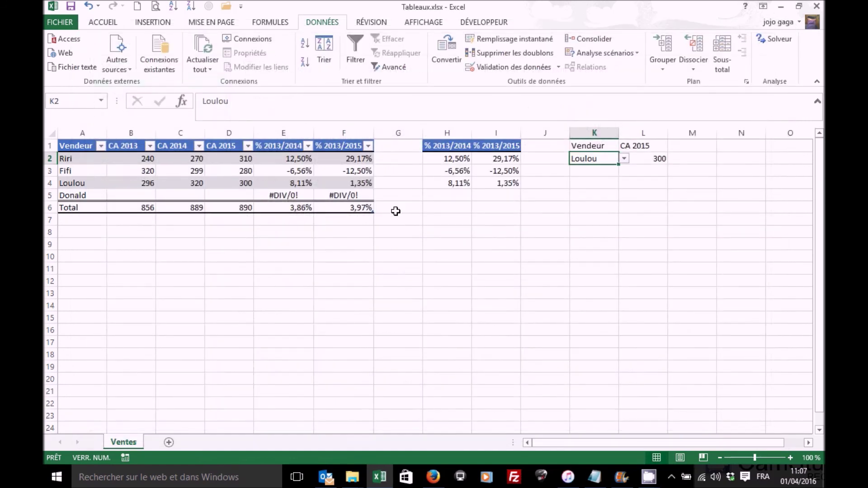
- Clear the contents of both percentage columns, including their total row, in E2:F6
left_click(283, 157)
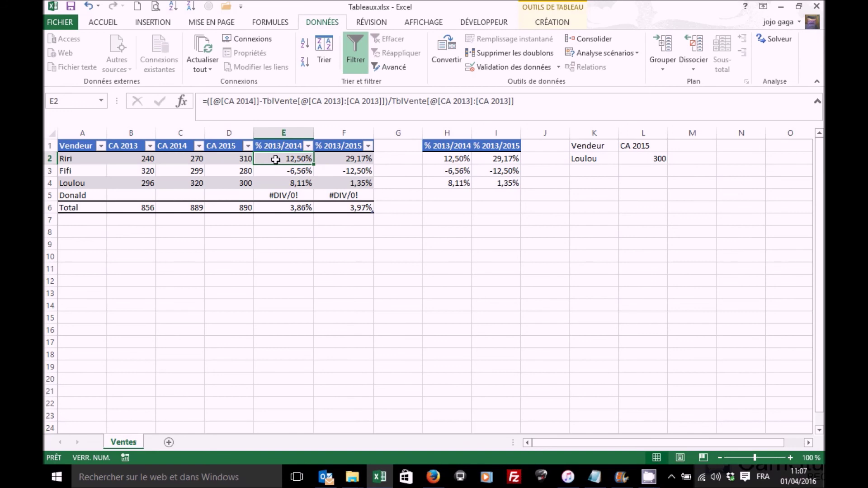
left_click_drag(275, 159, 364, 207)
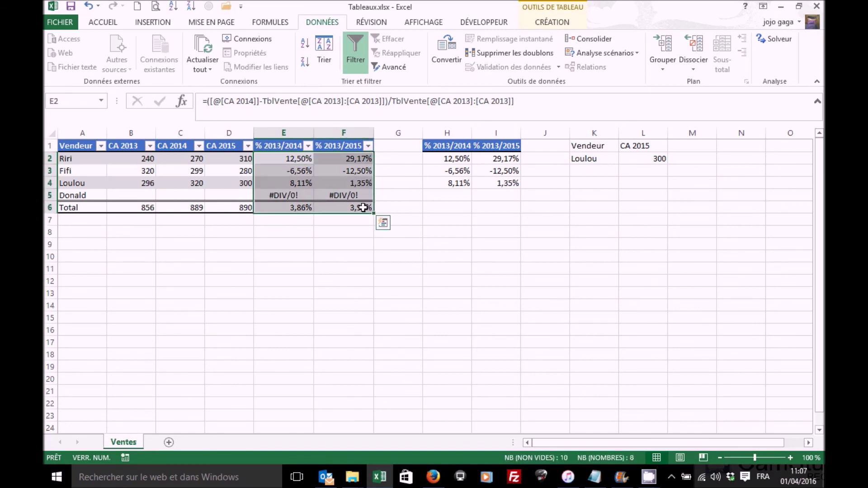
key("Delete")
- Enter =(C2-$B$2)/$B$2 in E2 by pointing at the cells, and extend the formula across to F5
left_click(298, 158)
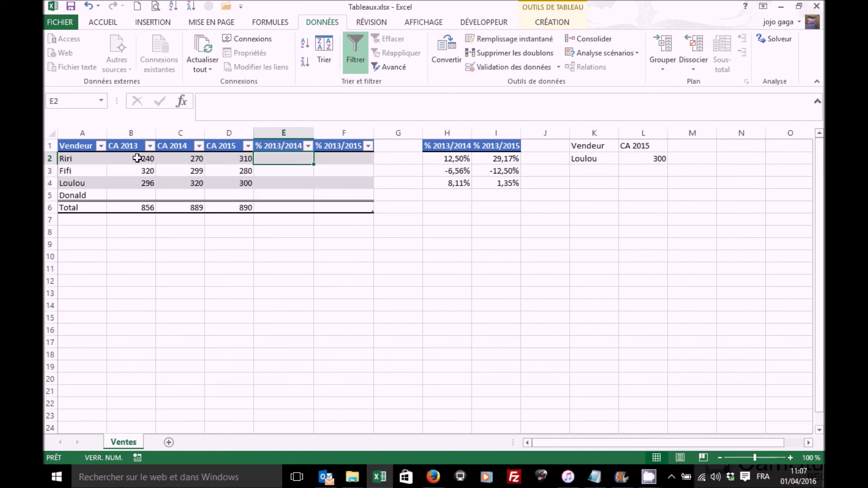
type("=")
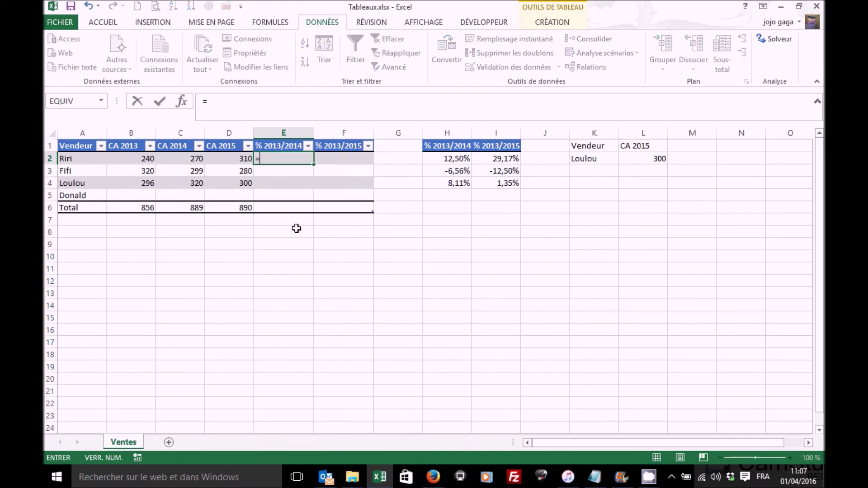
type("(")
left_click(197, 159)
type("-")
left_click(141, 157)
key("F4")
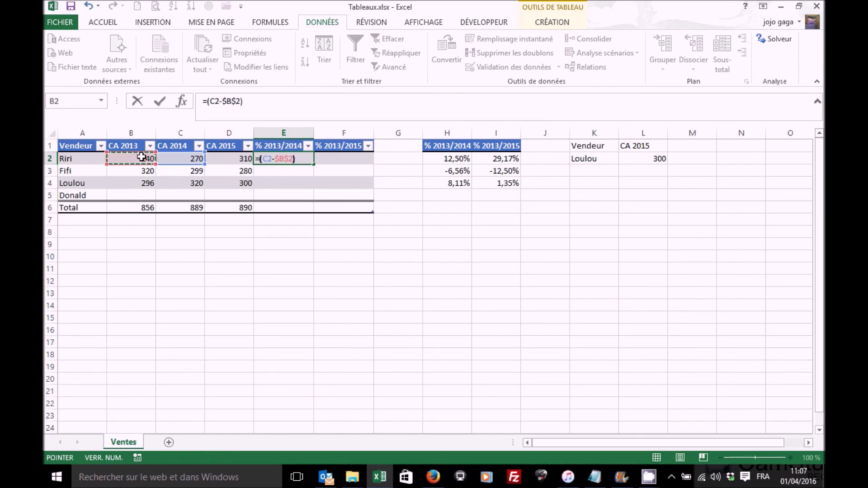
type(")/")
left_click(135, 159)
key("F4")
key("Return")
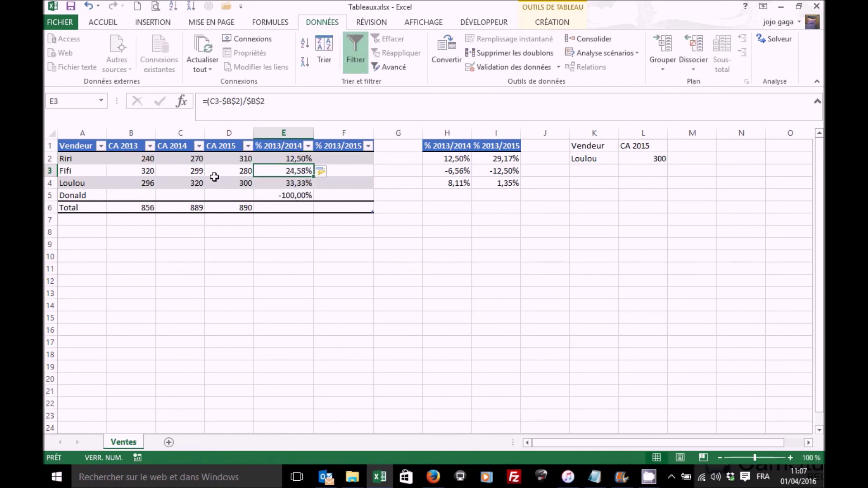
left_click_drag(294, 159, 369, 194)
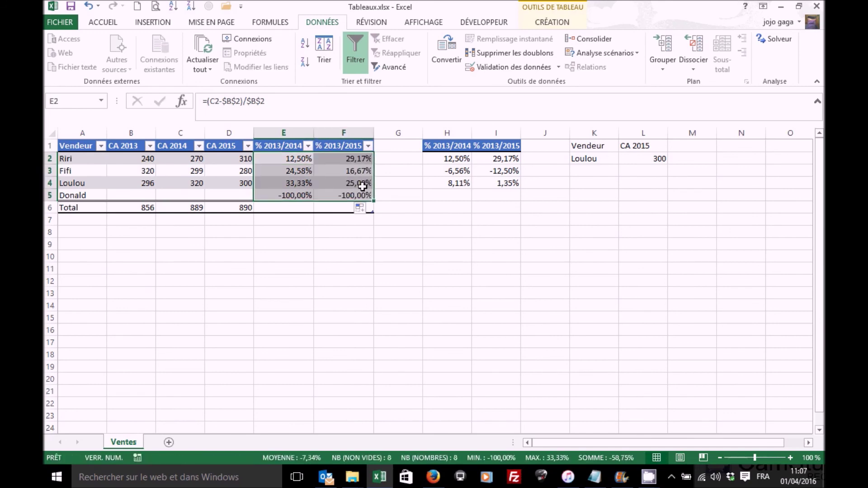
left_click(282, 159)
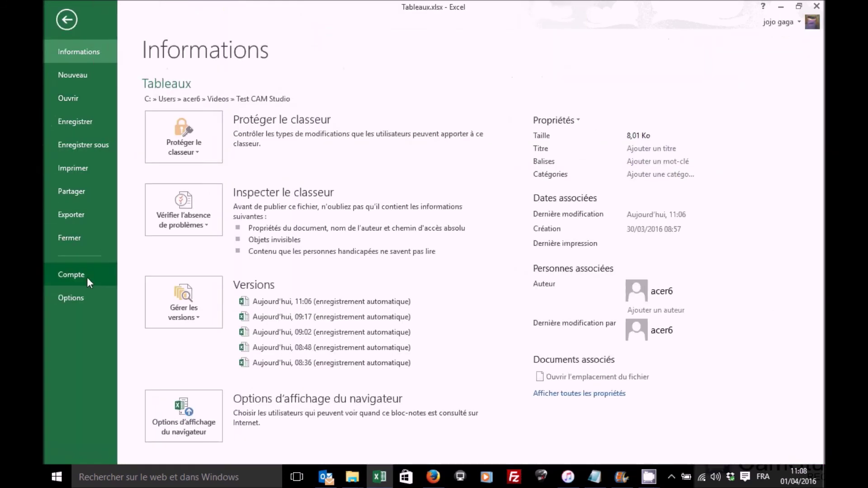
- Turn the Excel formula option "Utiliser les noms de tableaux dans les formules" back on and return to cell G3
left_click(80, 298)
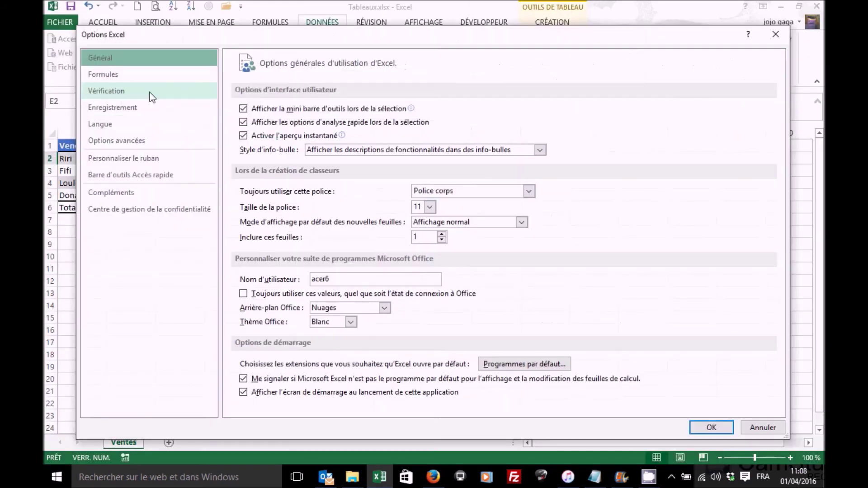
left_click(130, 75)
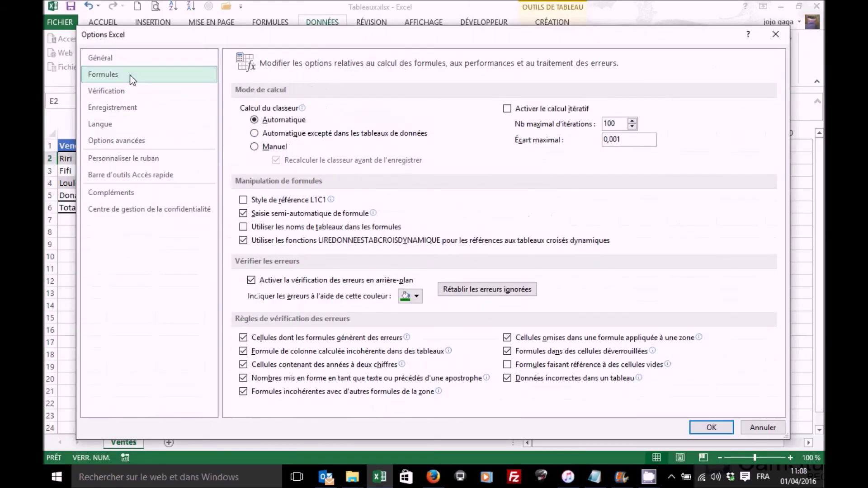
left_click(244, 227)
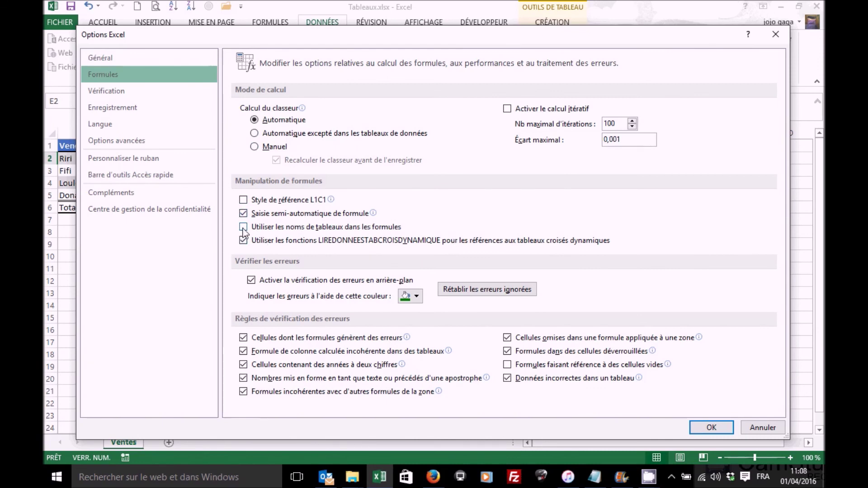
left_click(243, 226)
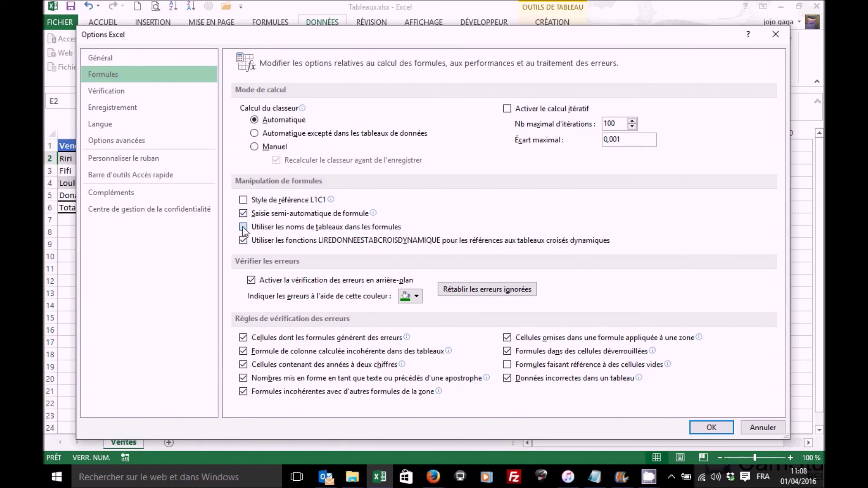
left_click(712, 428)
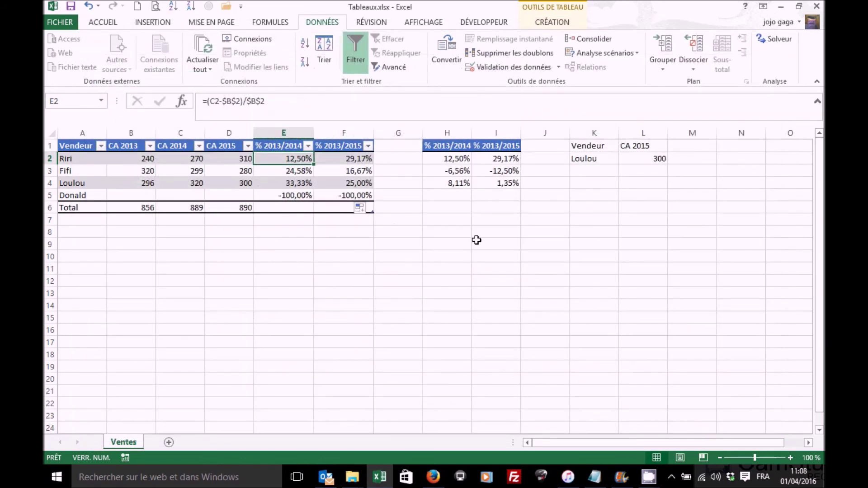
left_click(395, 171)
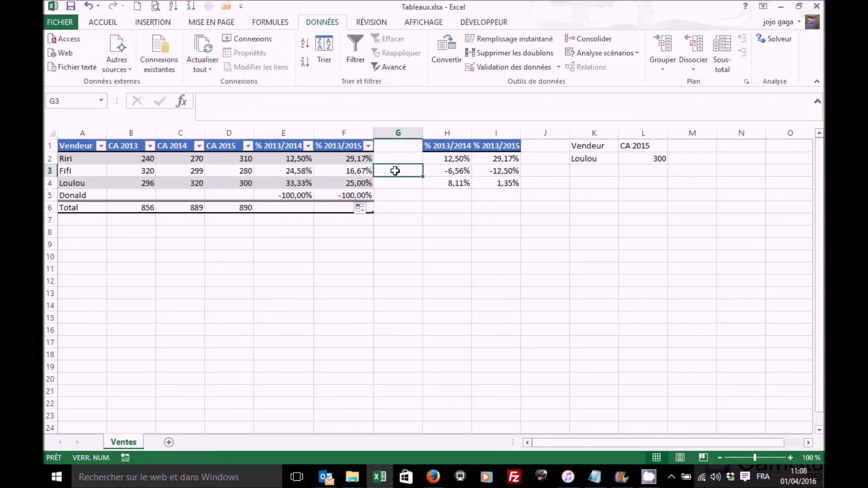